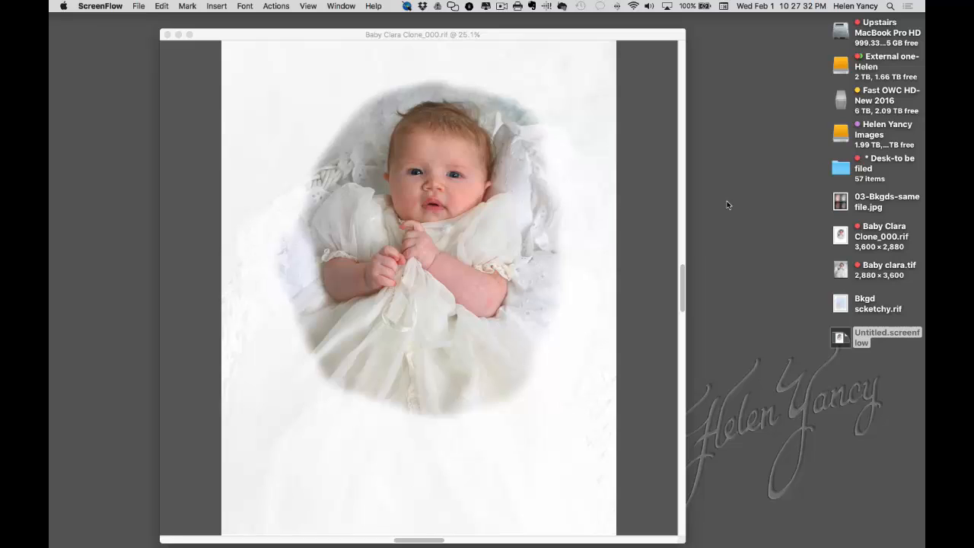
Switch to Corel Painter and set the tracing paper opacity of the baby portrait's clone source to 63%
{"action": "left_click", "coordinate": [652, 50]}
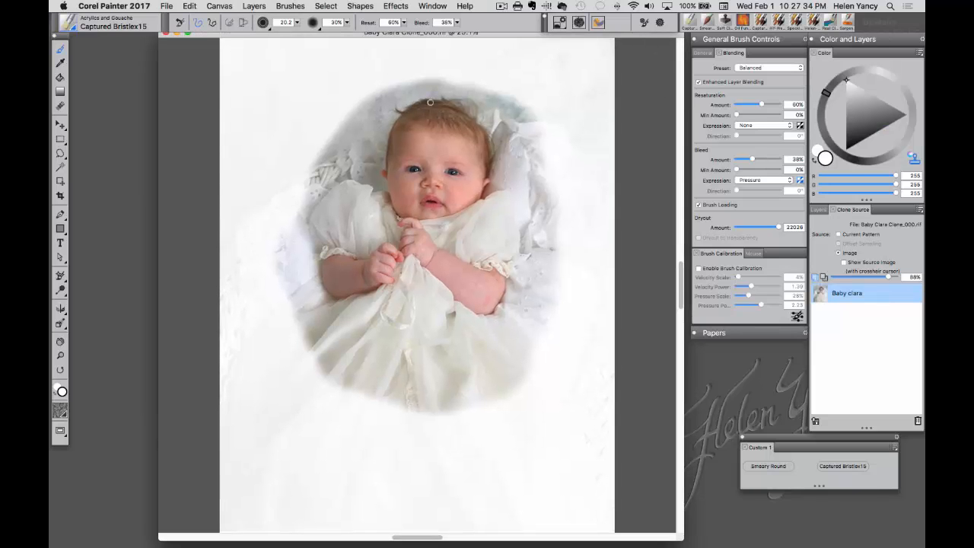
{"action": "left_click_drag", "start_coordinate": [328, 33], "coordinate": [327, 39]}
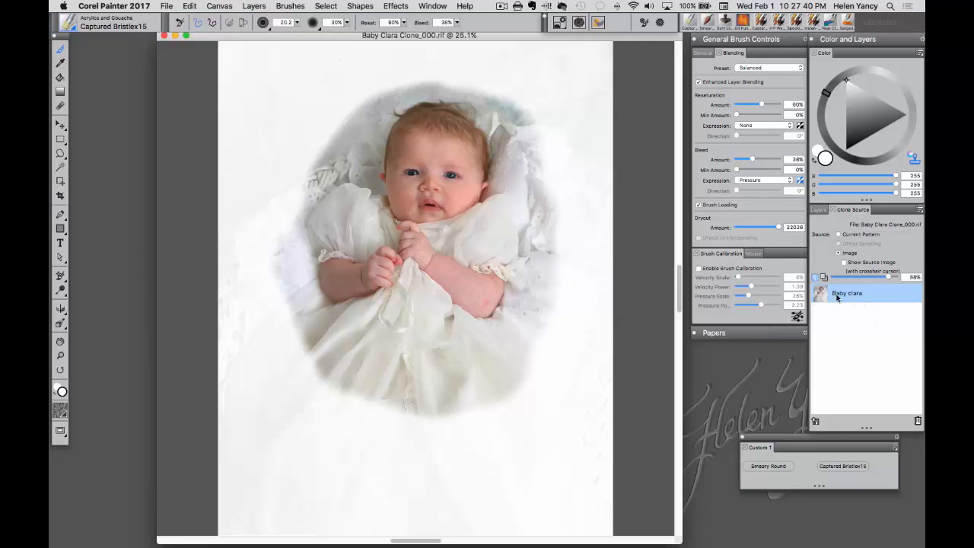
{"action": "left_click_drag", "start_coordinate": [894, 278], "coordinate": [829, 279]}
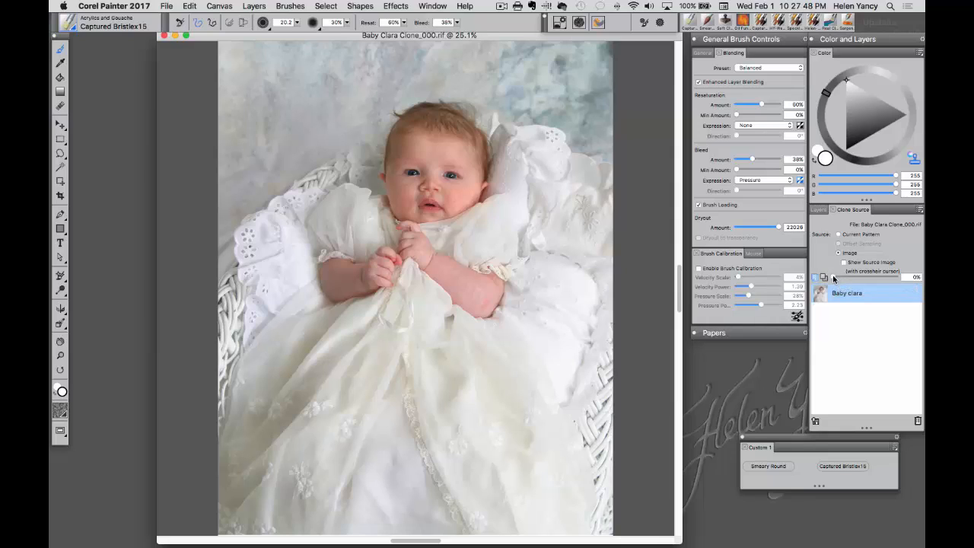
{"action": "left_click_drag", "start_coordinate": [835, 279], "coordinate": [876, 281]}
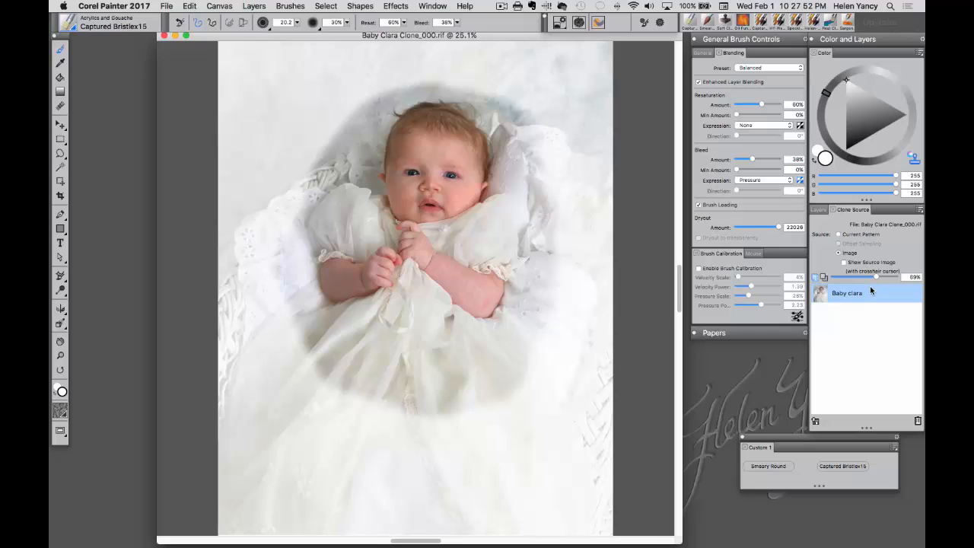
{"action": "left_click_drag", "start_coordinate": [875, 277], "coordinate": [870, 276]}
{"action": "left_click", "coordinate": [168, 5]}
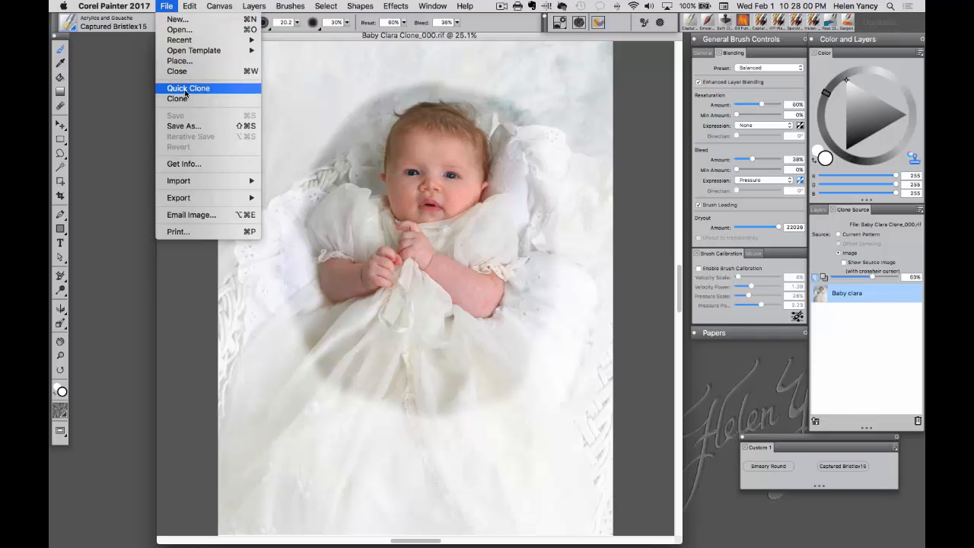
{"action": "left_click", "coordinate": [166, 5]}
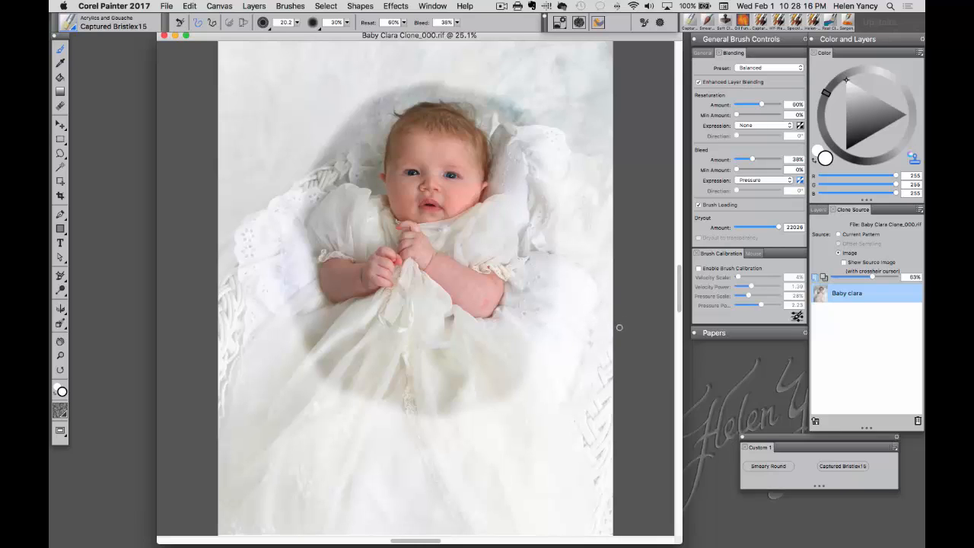
Turn off Clone Color so that colors can be chosen from the color wheel
{"action": "left_click", "coordinate": [913, 160]}
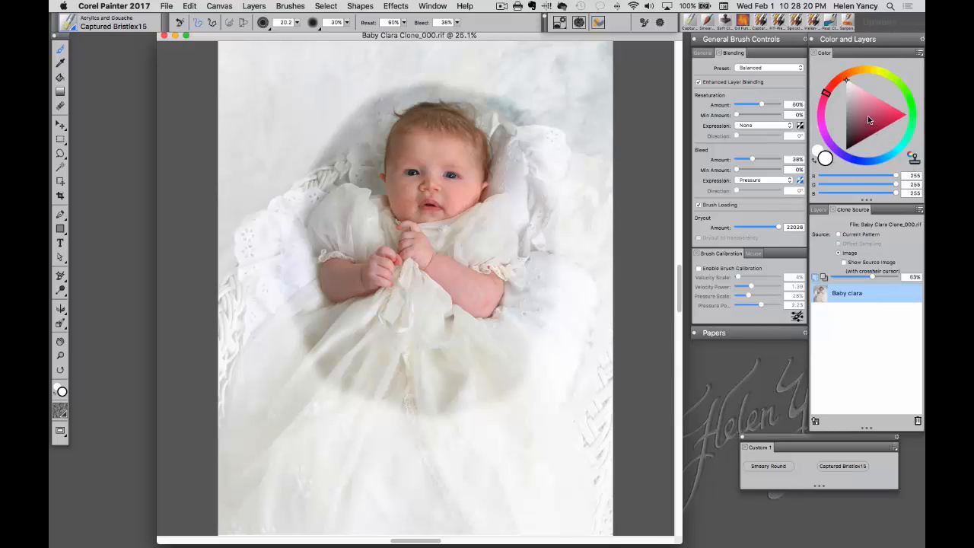
{"action": "left_click", "coordinate": [914, 159]}
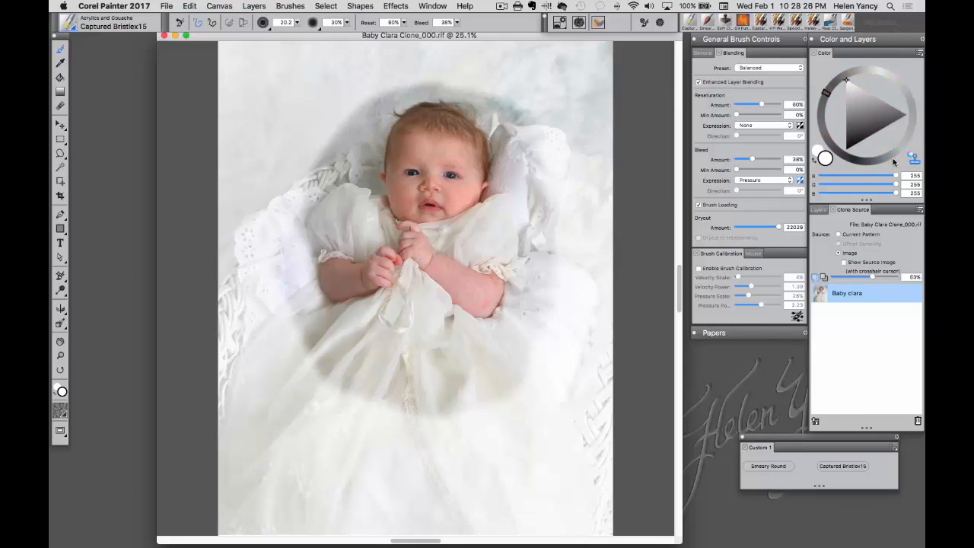
{"action": "left_click", "coordinate": [914, 159]}
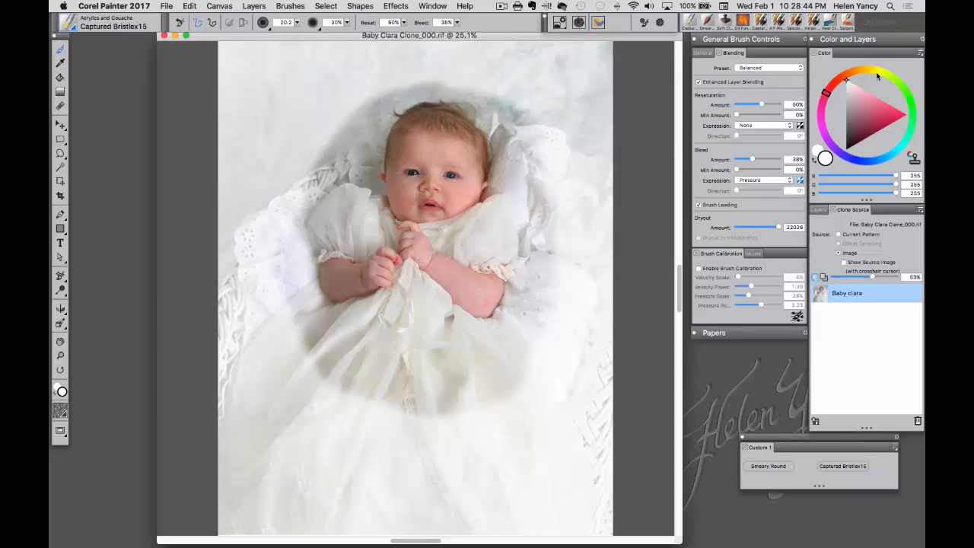
Try red and black on the color triangle and pick a light pink with R 255, G 146, B 177
{"action": "left_click_drag", "start_coordinate": [865, 39], "coordinate": [618, 39]}
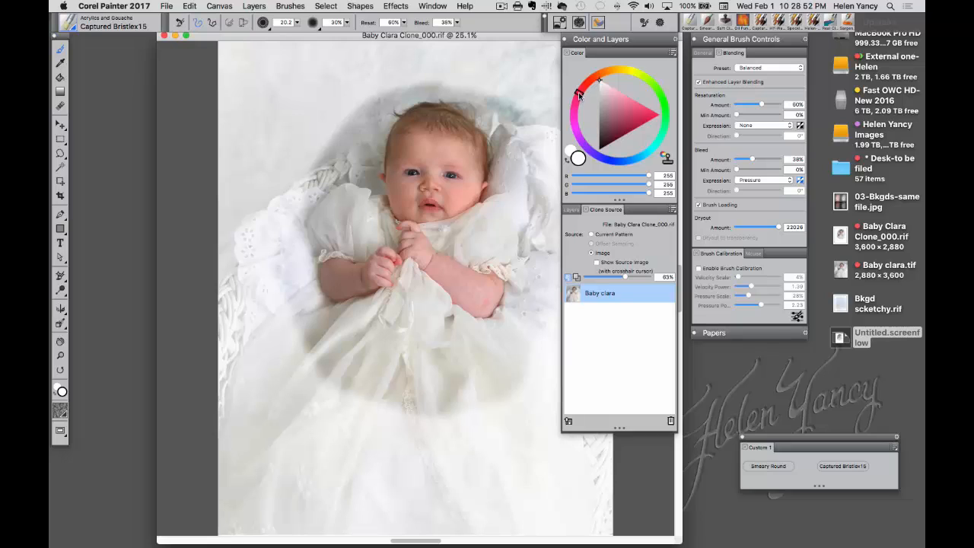
{"action": "mouse_move", "coordinate": [578, 92]}
{"action": "left_mouse_down"}
{"action": "mouse_move", "coordinate": [630, 77]}
{"action": "mouse_move", "coordinate": [655, 101]}
{"action": "mouse_move", "coordinate": [655, 149]}
{"action": "mouse_move", "coordinate": [604, 154]}
{"action": "mouse_move", "coordinate": [576, 114]}
{"action": "mouse_move", "coordinate": [627, 75]}
{"action": "mouse_move", "coordinate": [590, 94]}
{"action": "left_mouse_up"}
{"action": "left_click", "coordinate": [660, 118]}
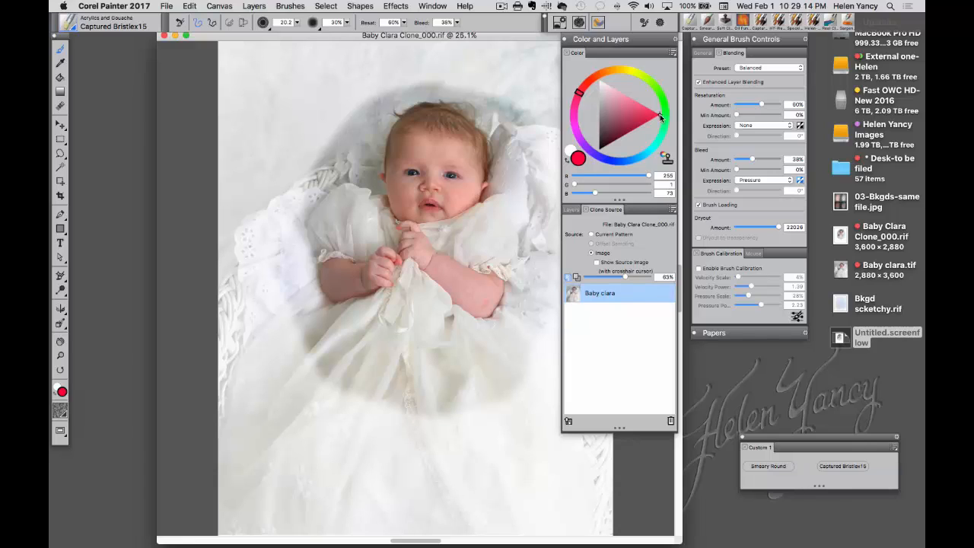
{"action": "left_click_drag", "start_coordinate": [659, 116], "coordinate": [601, 156]}
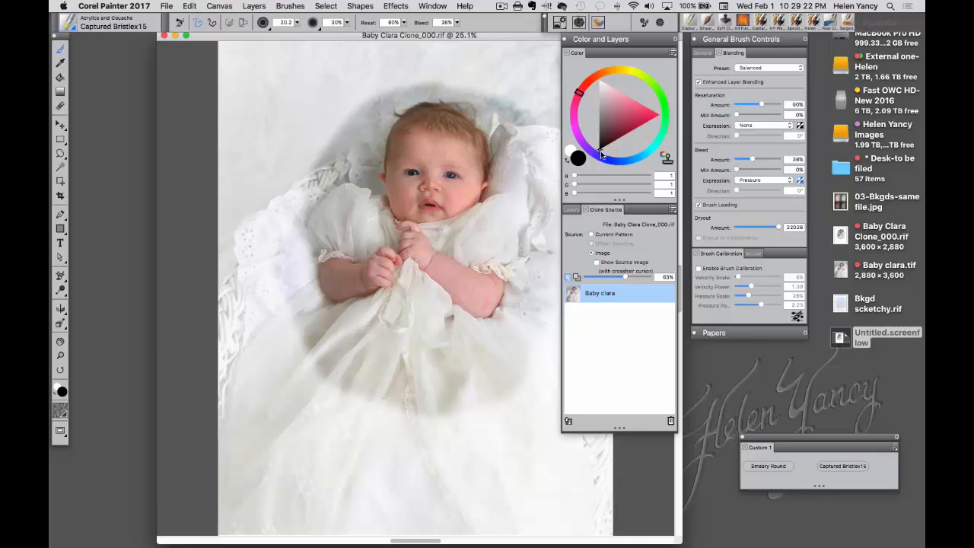
{"action": "mouse_move", "coordinate": [601, 156]}
{"action": "left_mouse_down"}
{"action": "mouse_move", "coordinate": [605, 80]}
{"action": "mouse_move", "coordinate": [631, 118]}
{"action": "mouse_move", "coordinate": [622, 121]}
{"action": "mouse_move", "coordinate": [618, 112]}
{"action": "mouse_move", "coordinate": [638, 104]}
{"action": "mouse_move", "coordinate": [603, 137]}
{"action": "mouse_move", "coordinate": [607, 152]}
{"action": "mouse_move", "coordinate": [602, 131]}
{"action": "mouse_move", "coordinate": [619, 117]}
{"action": "mouse_move", "coordinate": [601, 126]}
{"action": "mouse_move", "coordinate": [624, 94]}
{"action": "left_mouse_up"}
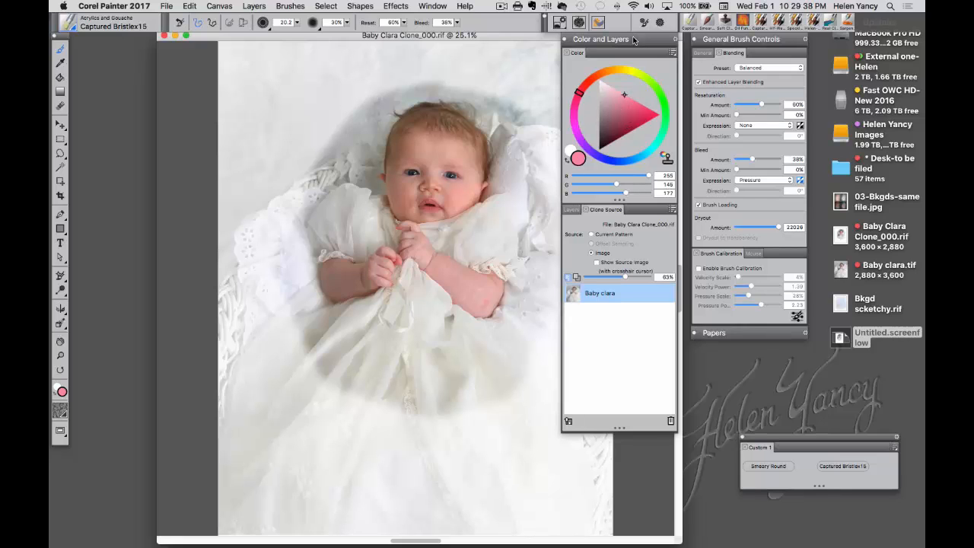
{"action": "left_click_drag", "start_coordinate": [635, 40], "coordinate": [878, 43]}
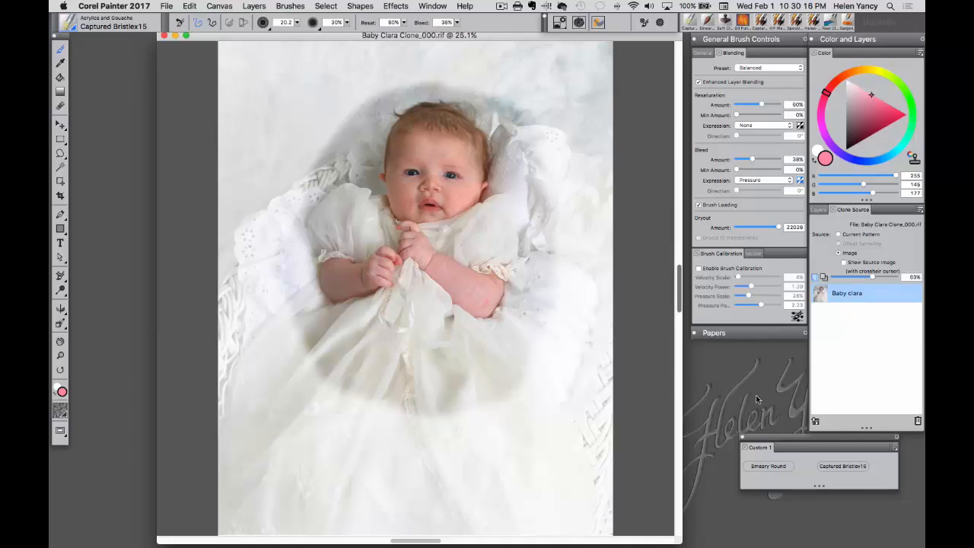
Add a new layer above the canvas and choose the Smeary Round brush from the Oils category
{"action": "left_click", "coordinate": [819, 213]}
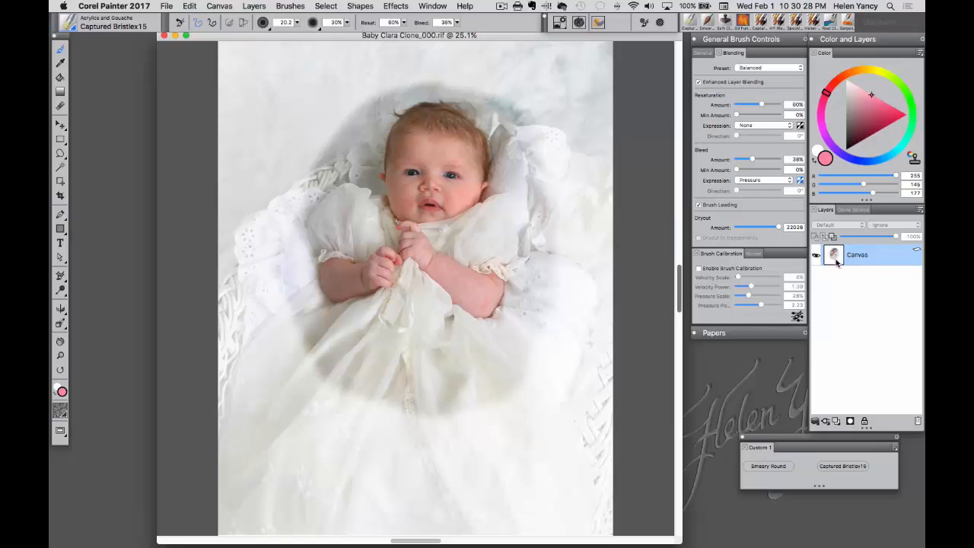
{"action": "left_click", "coordinate": [836, 421]}
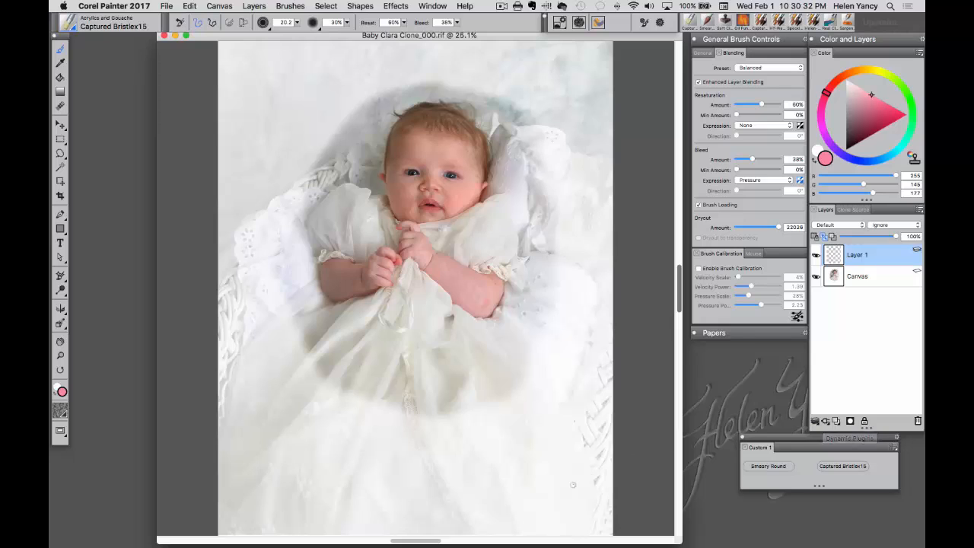
{"action": "left_click", "coordinate": [71, 26]}
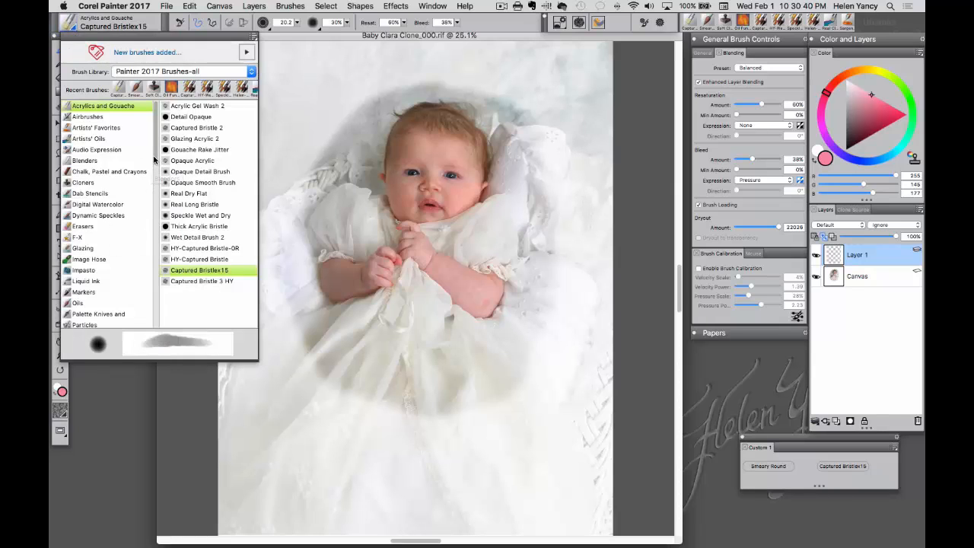
{"action": "scroll", "coordinate": [154, 187], "scroll_direction": "down", "scroll_amount": 5}
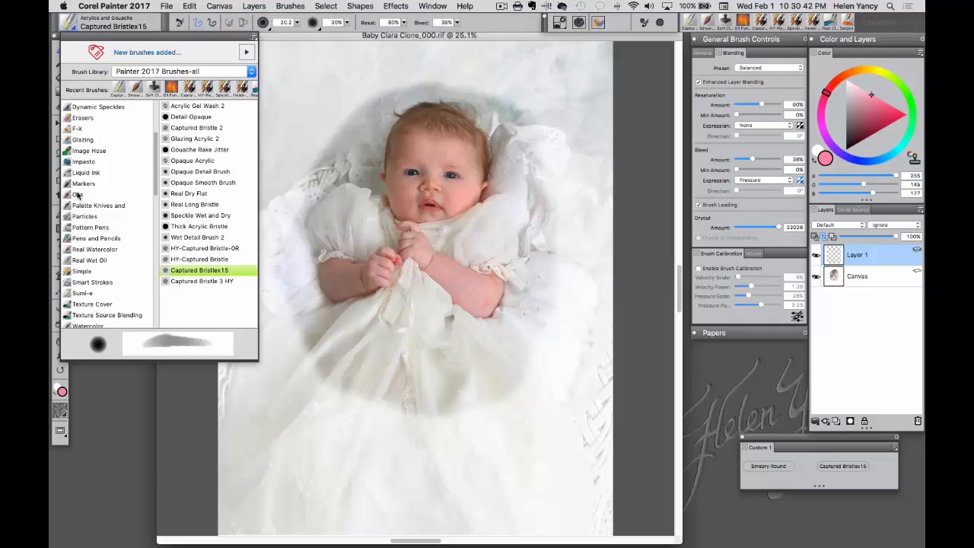
{"action": "left_click", "coordinate": [79, 196]}
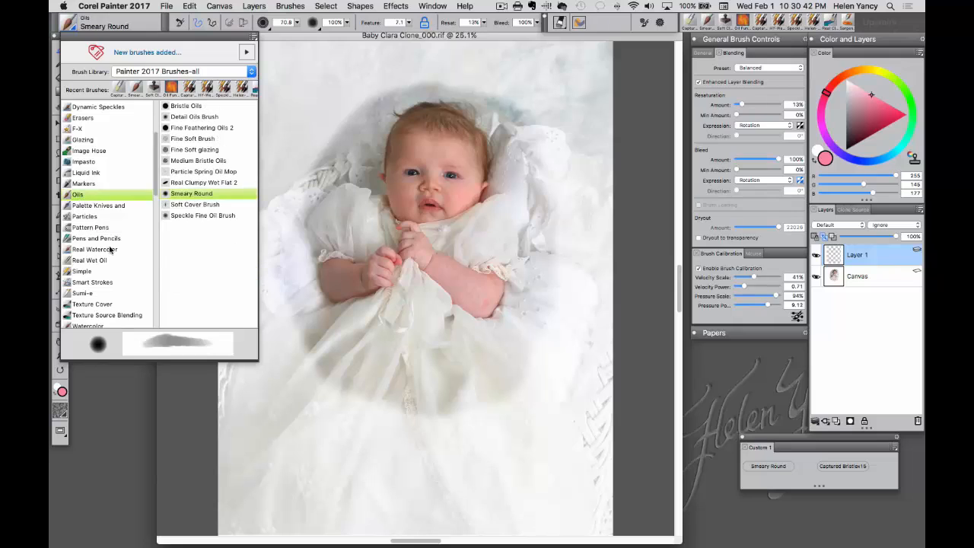
{"action": "left_click", "coordinate": [182, 195]}
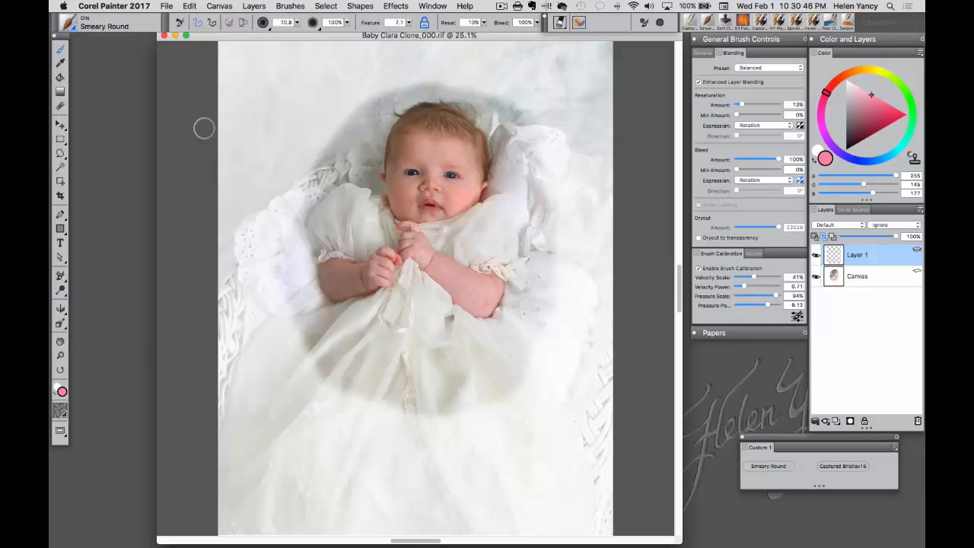
Reset the Smeary Round brush to its default settings
{"action": "left_click", "coordinate": [178, 24]}
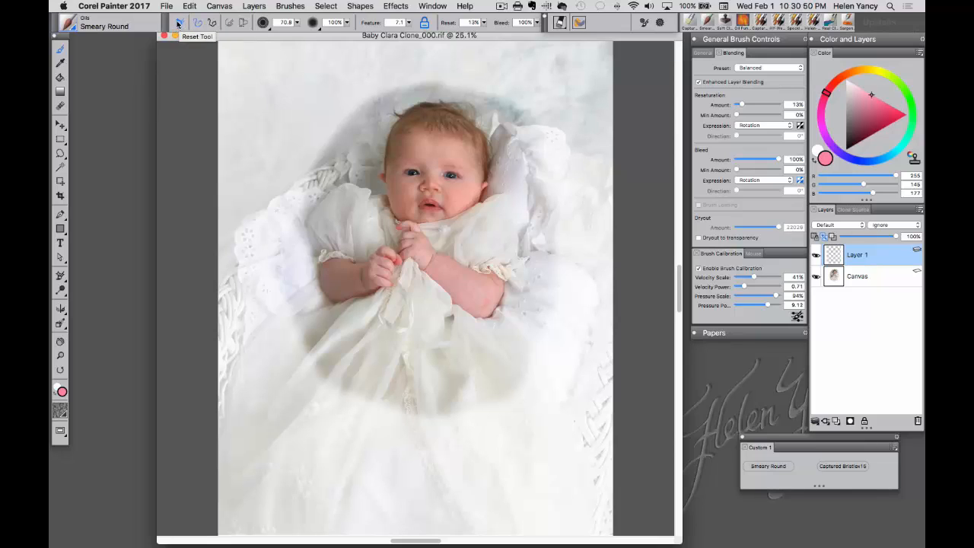
{"action": "left_click", "coordinate": [178, 23]}
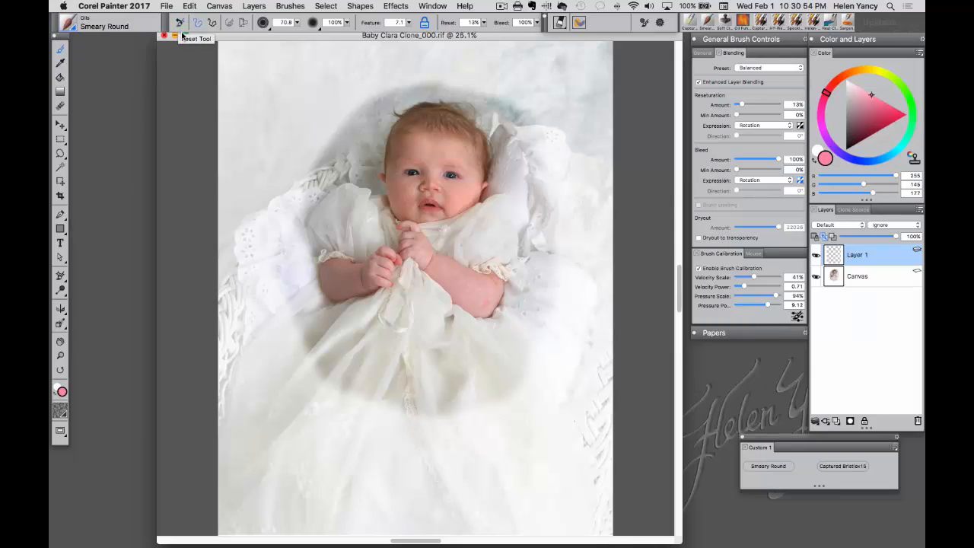
{"action": "left_click", "coordinate": [180, 25]}
{"action": "left_click", "coordinate": [175, 26]}
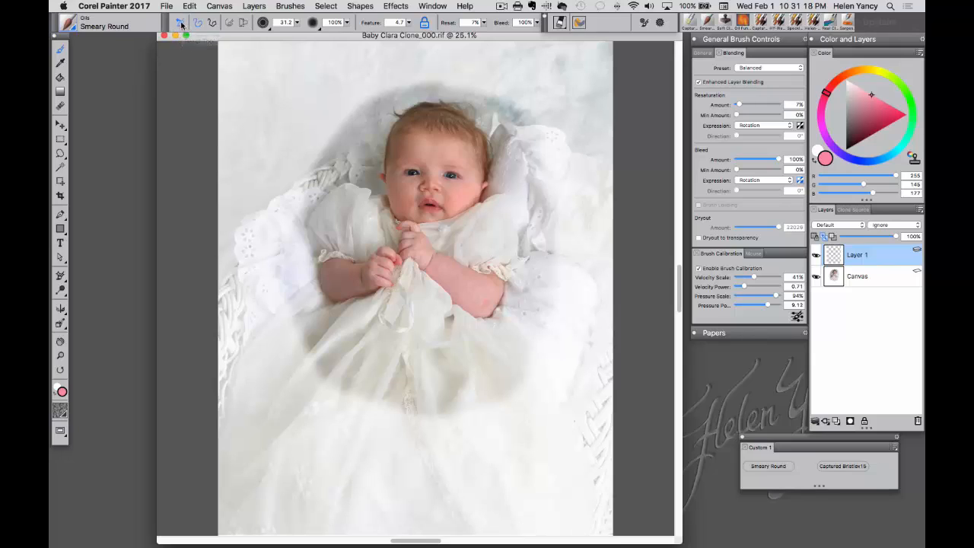
{"action": "left_click", "coordinate": [179, 24]}
{"action": "left_click", "coordinate": [289, 24]}
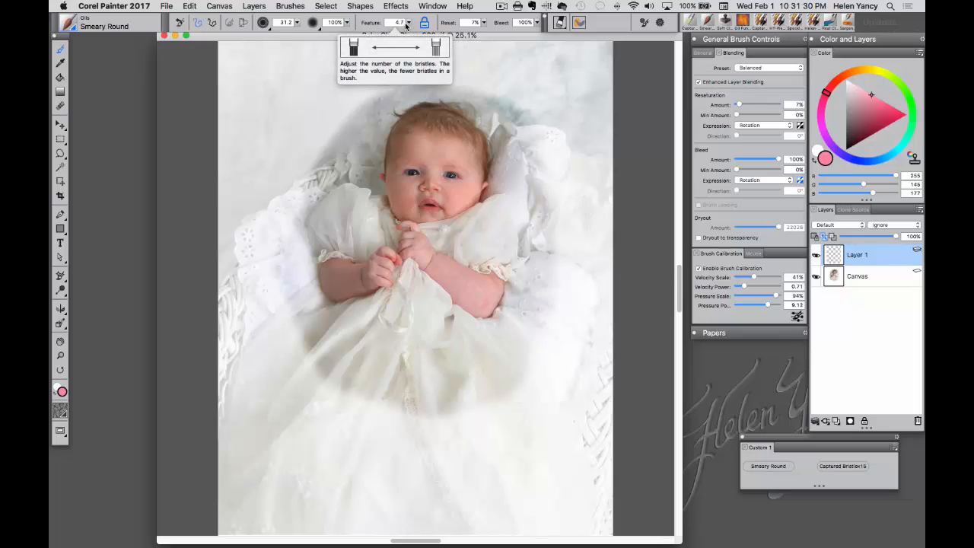
{"action": "double_click", "coordinate": [472, 23]}
{"action": "left_click", "coordinate": [473, 25]}
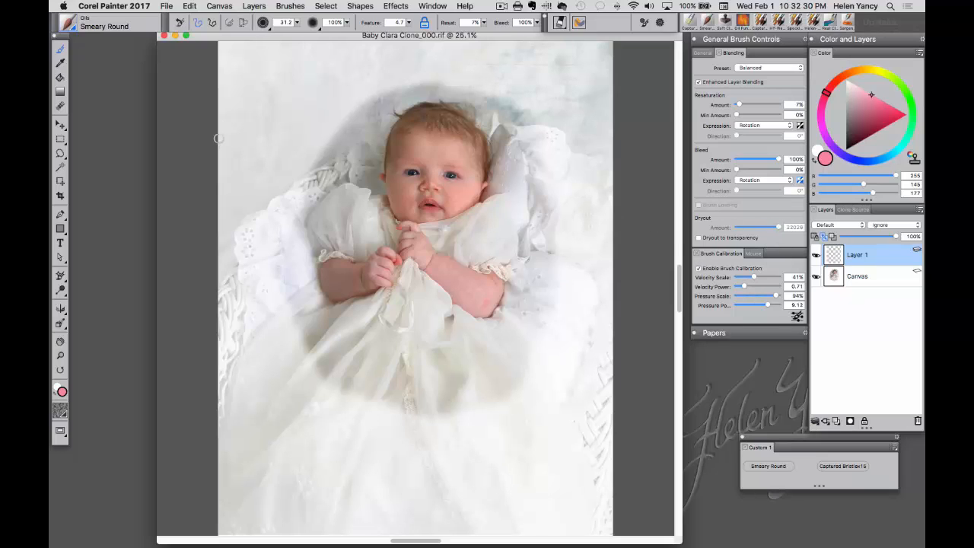
Move the Custom 1 palette near the brush selector and add the Oils category's Detail Oils Brush between Smeary Round and Captured Bristlex15
{"action": "left_click", "coordinate": [780, 438]}
{"action": "mouse_move", "coordinate": [779, 437]}
{"action": "left_mouse_down"}
{"action": "mouse_move", "coordinate": [566, 325]}
{"action": "mouse_move", "coordinate": [179, 91]}
{"action": "mouse_move", "coordinate": [143, 77]}
{"action": "mouse_move", "coordinate": [146, 96]}
{"action": "left_mouse_up"}
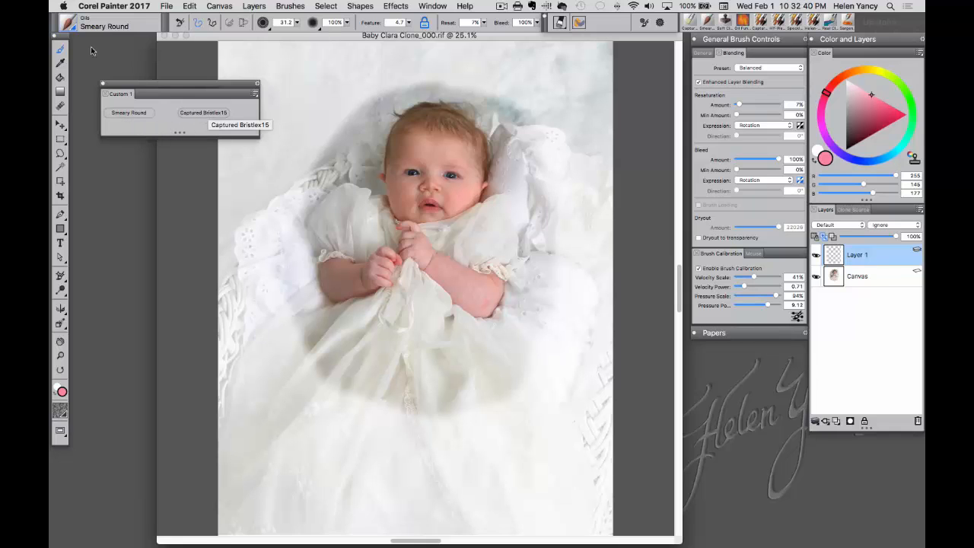
{"action": "left_click", "coordinate": [70, 26]}
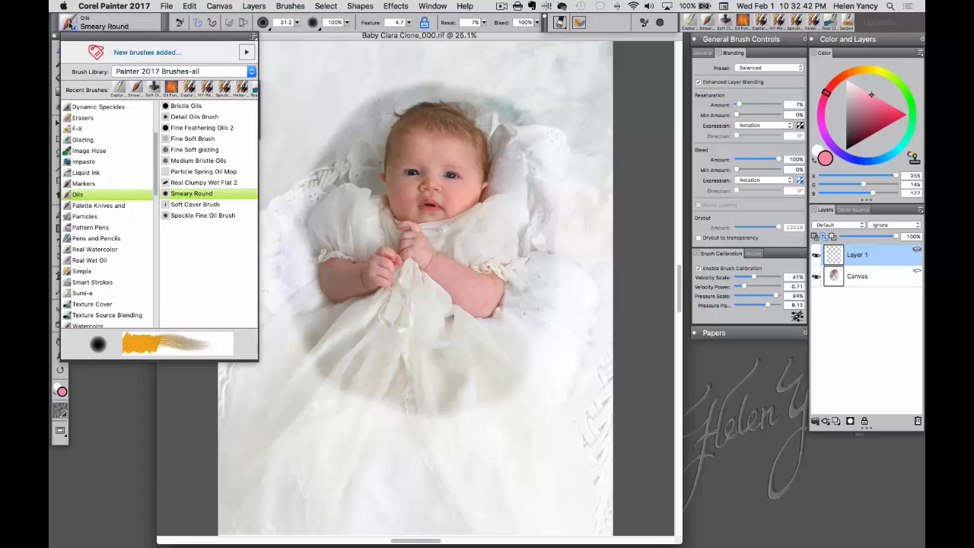
{"action": "left_click", "coordinate": [69, 25]}
{"action": "left_click", "coordinate": [67, 23]}
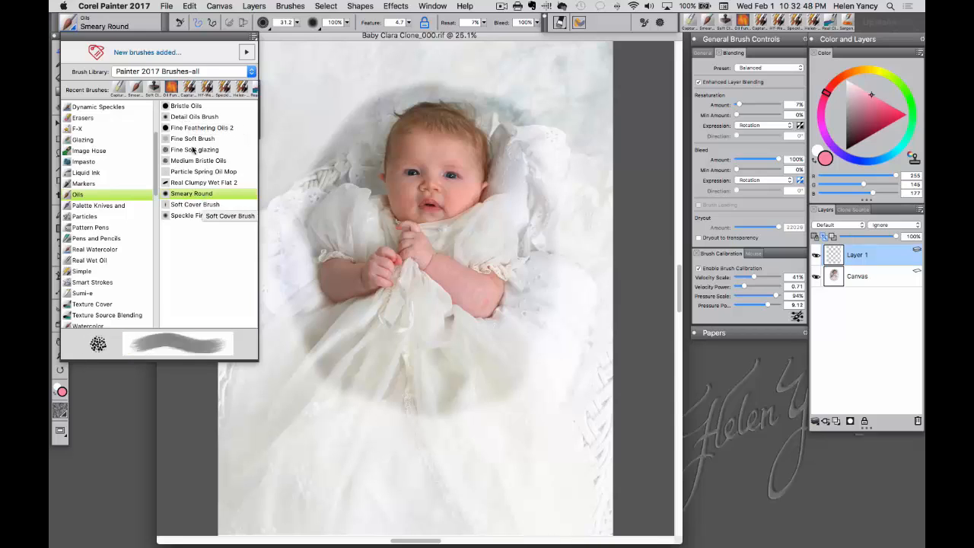
{"action": "left_click", "coordinate": [187, 116]}
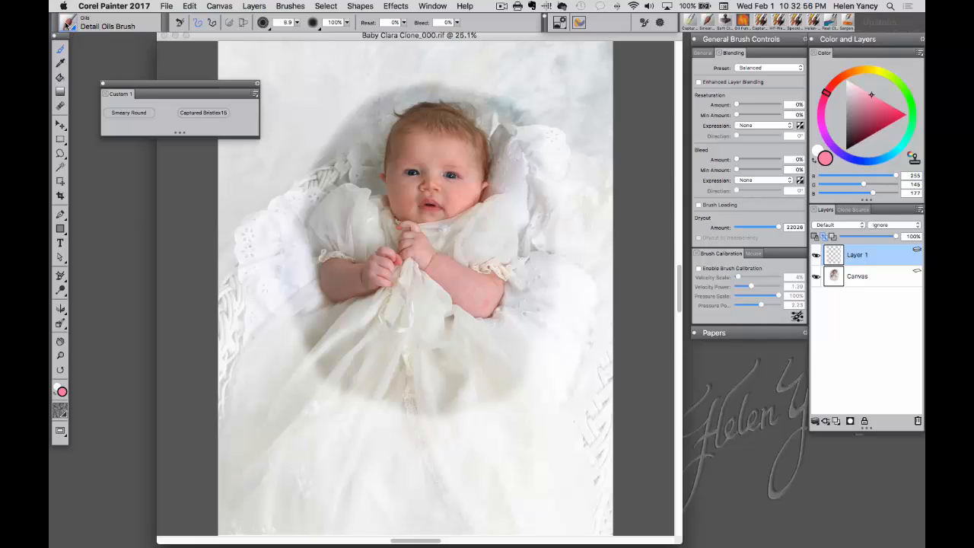
{"action": "mouse_move", "coordinate": [66, 23]}
{"action": "left_mouse_down"}
{"action": "mouse_move", "coordinate": [203, 114]}
{"action": "mouse_move", "coordinate": [238, 124]}
{"action": "mouse_move", "coordinate": [187, 124]}
{"action": "left_mouse_up"}
{"action": "left_click_drag", "start_coordinate": [127, 247], "coordinate": [172, 124]}
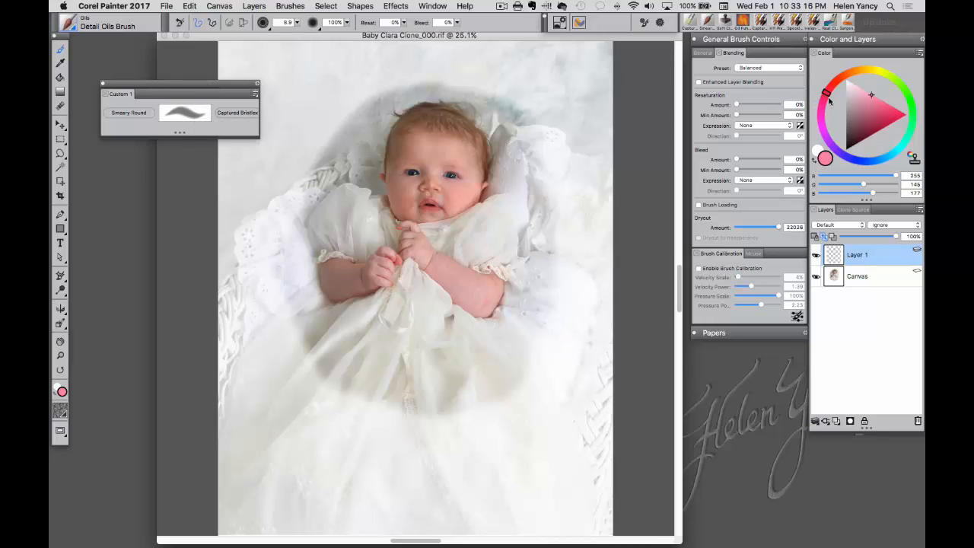
Set the main color to a fully saturated red with R 255, G 1, B 73
{"action": "left_click_drag", "start_coordinate": [879, 117], "coordinate": [906, 114]}
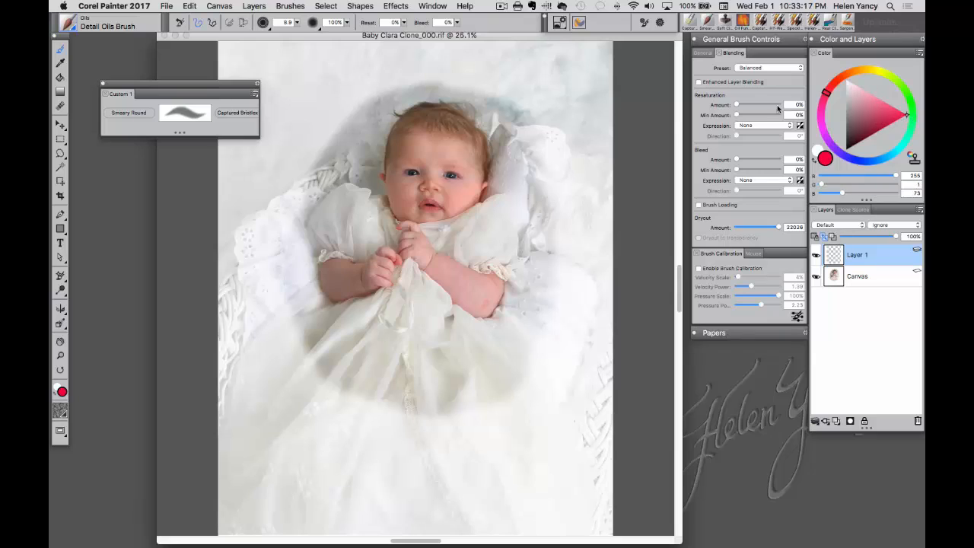
Display the Detail Oils Brush as text and Smeary Round as an icon in the Custom 1 palette
{"action": "right_click", "coordinate": [189, 114]}
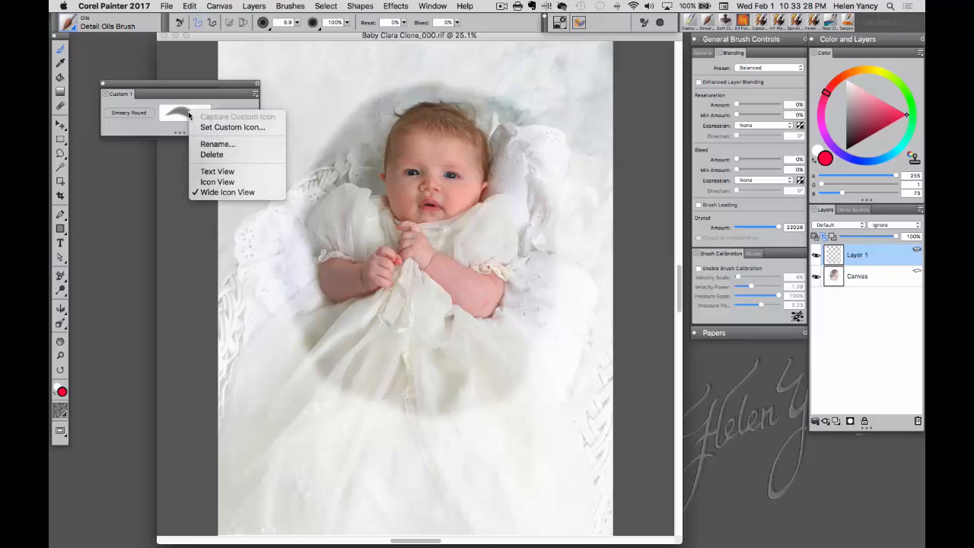
{"action": "left_click", "coordinate": [206, 172]}
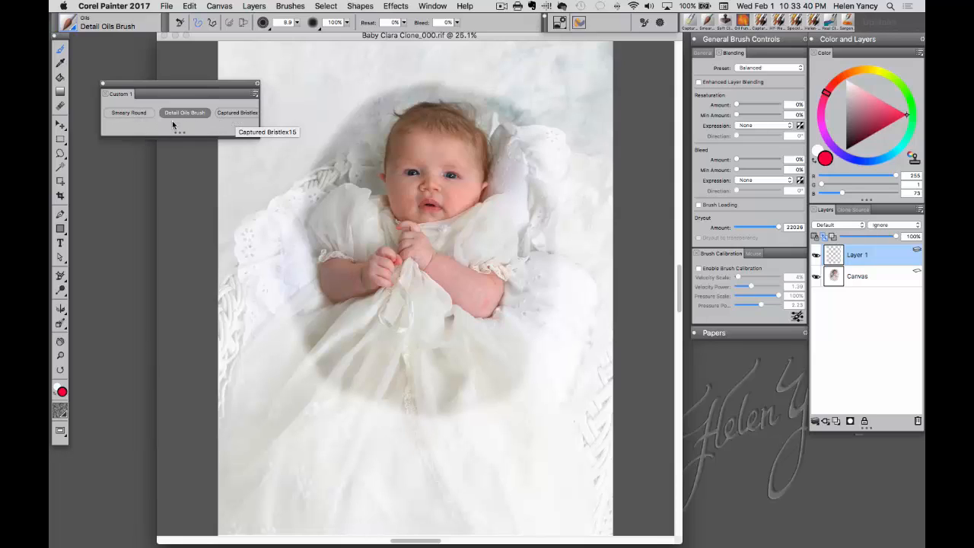
{"action": "right_click", "coordinate": [145, 115]}
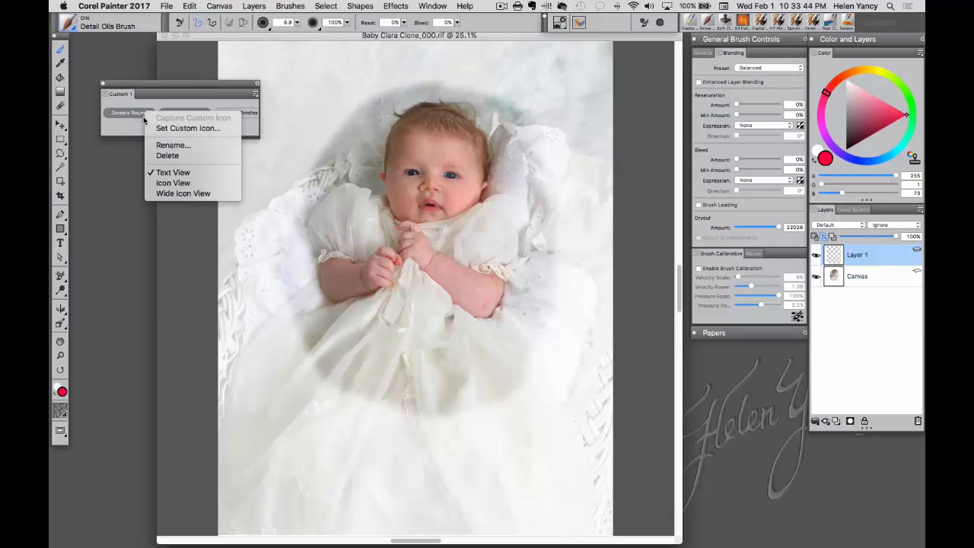
{"action": "left_click", "coordinate": [165, 184]}
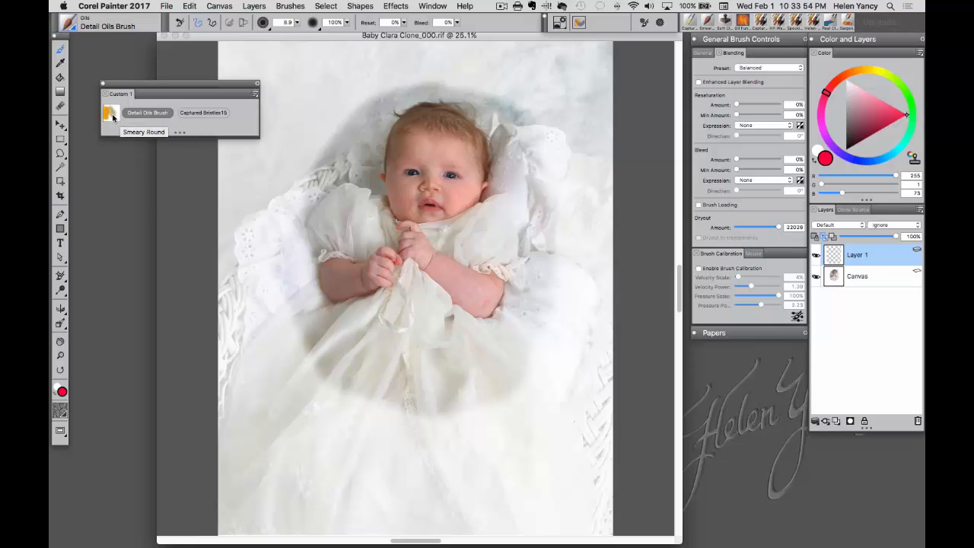
Display Smeary Round as text in the Custom 1 palette and move the palette below the layers list
{"action": "right_click", "coordinate": [114, 113]}
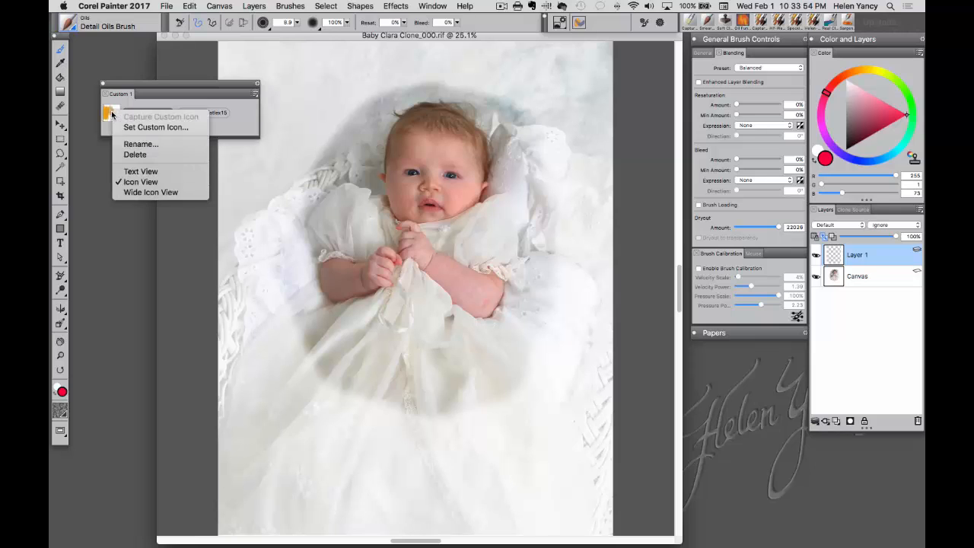
{"action": "left_click", "coordinate": [139, 172]}
{"action": "left_click_drag", "start_coordinate": [170, 83], "coordinate": [839, 448]}
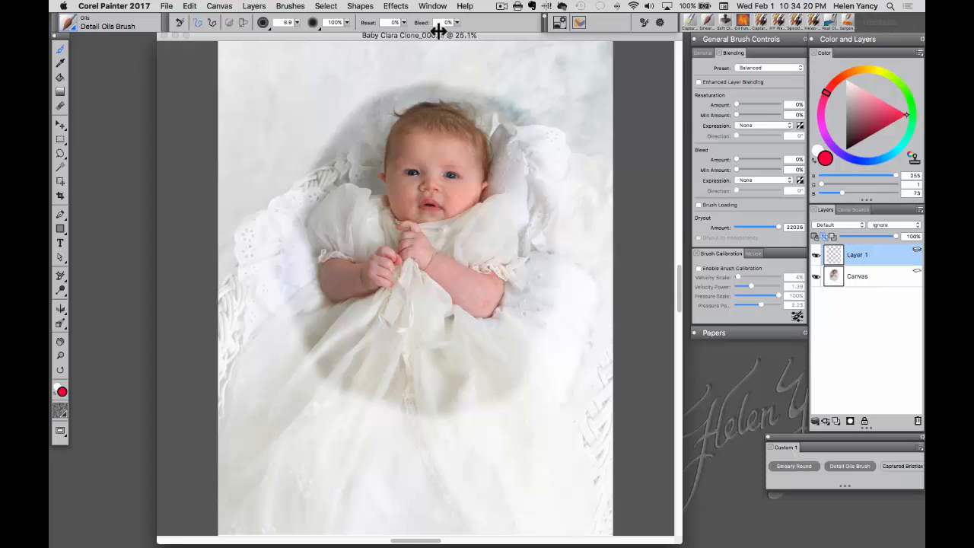
Rename the Custom 1 palette after the baby, using the name in the document's title
{"action": "left_click", "coordinate": [434, 7]}
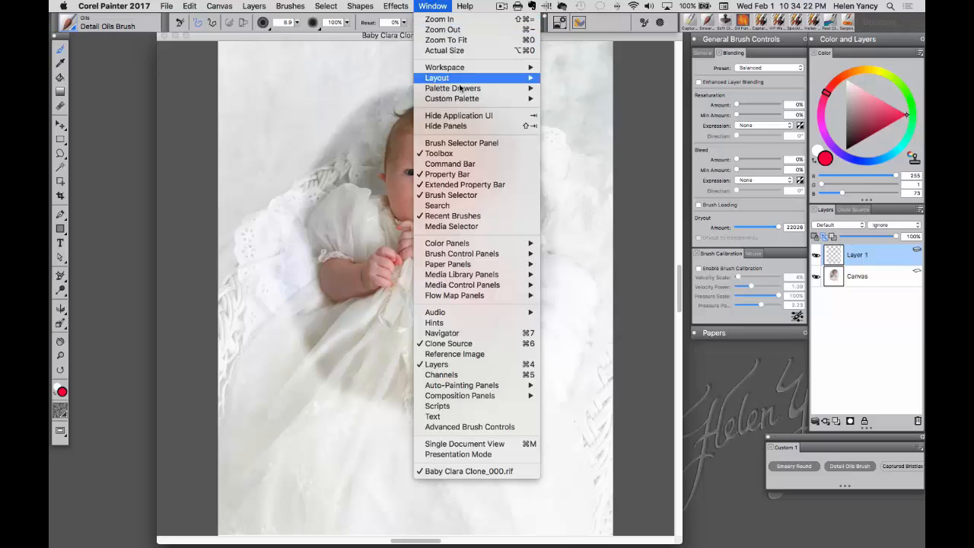
{"action": "mouse_move", "coordinate": [458, 100]}
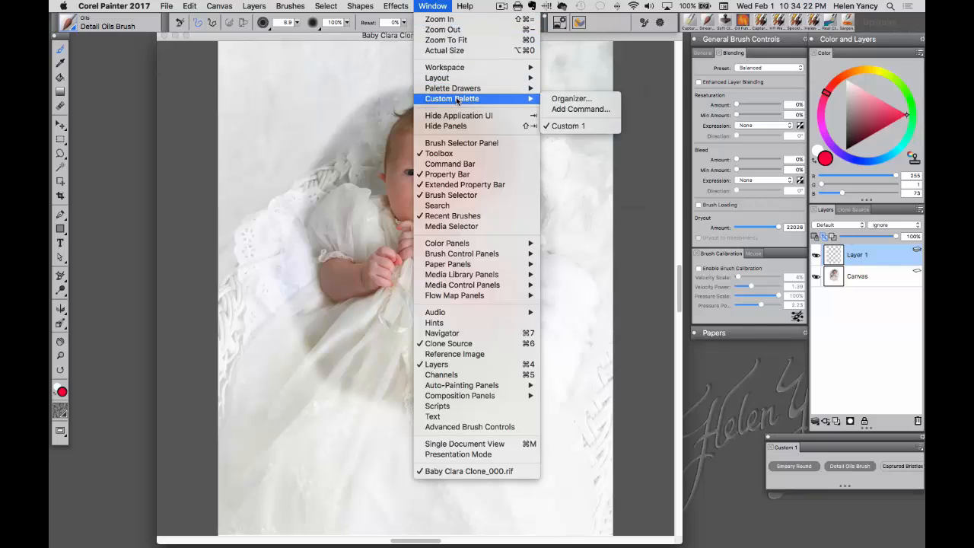
{"action": "left_click", "coordinate": [569, 99]}
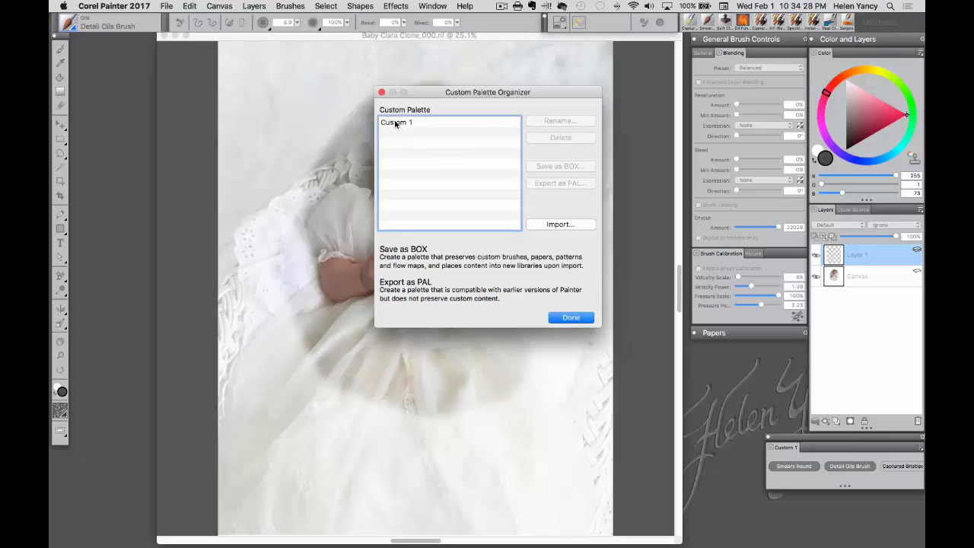
{"action": "left_click", "coordinate": [396, 124]}
{"action": "left_click", "coordinate": [556, 125]}
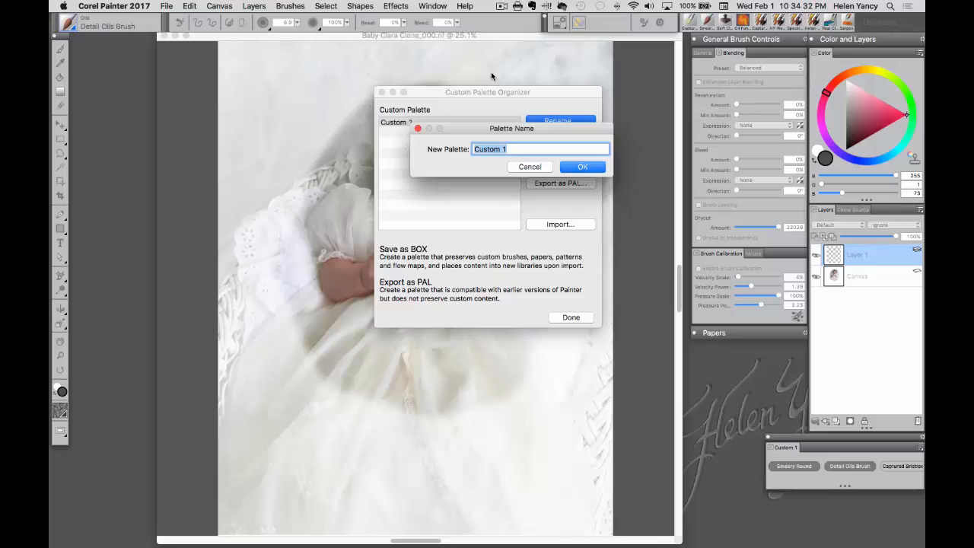
{"action": "type", "text": "Bab"}
{"action": "left_click", "coordinate": [582, 166]}
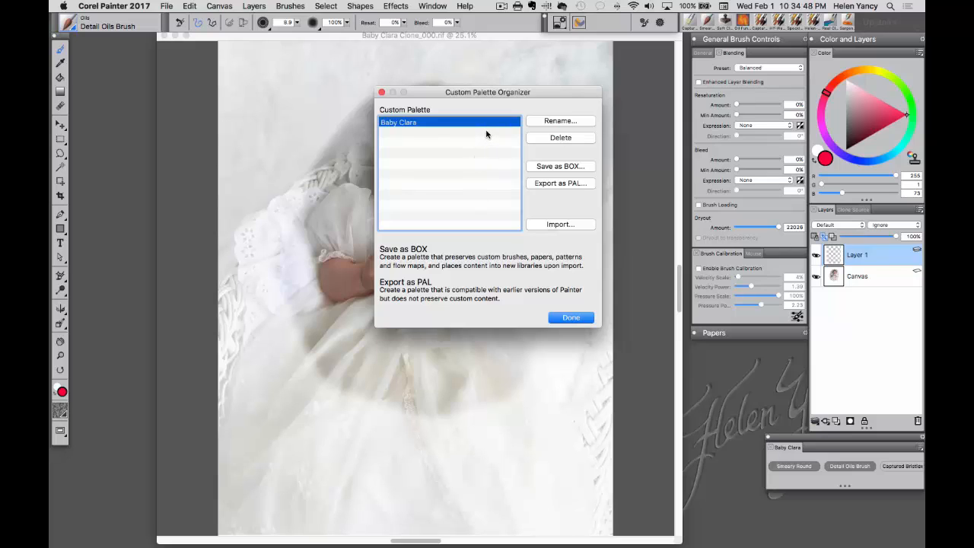
{"action": "left_click", "coordinate": [569, 318]}
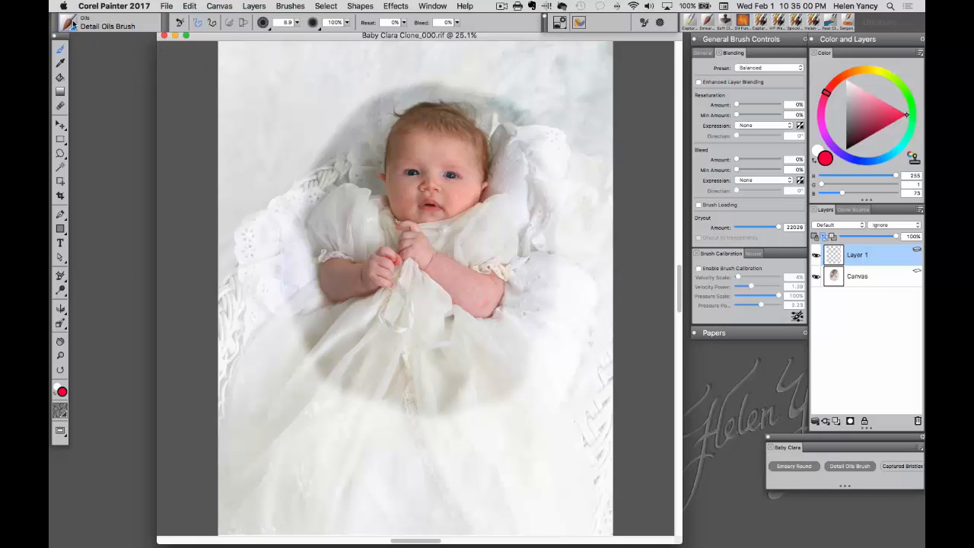
Select Smeary Round from the custom palette and turn on Clone Color for painting the baby's face at 100% zoom
{"action": "left_click", "coordinate": [792, 466]}
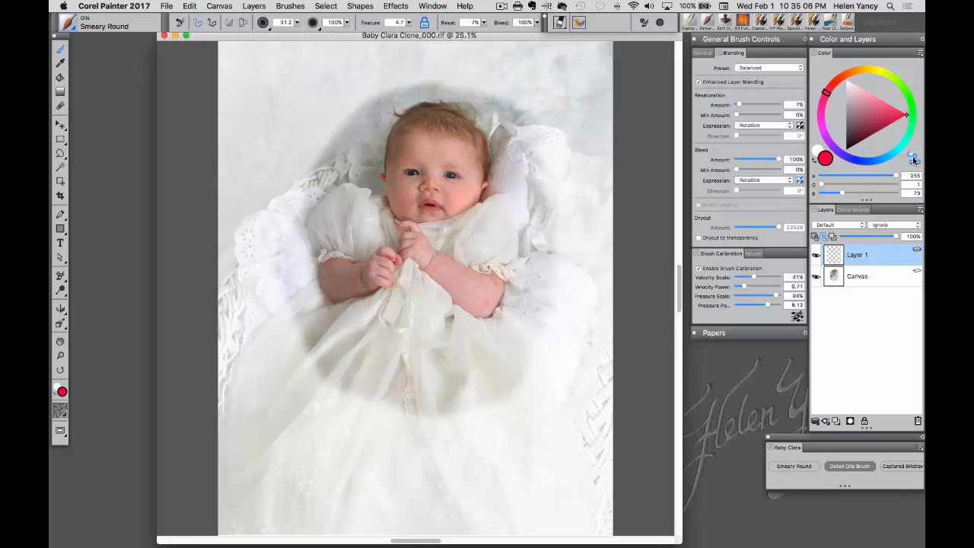
{"action": "left_click", "coordinate": [913, 159]}
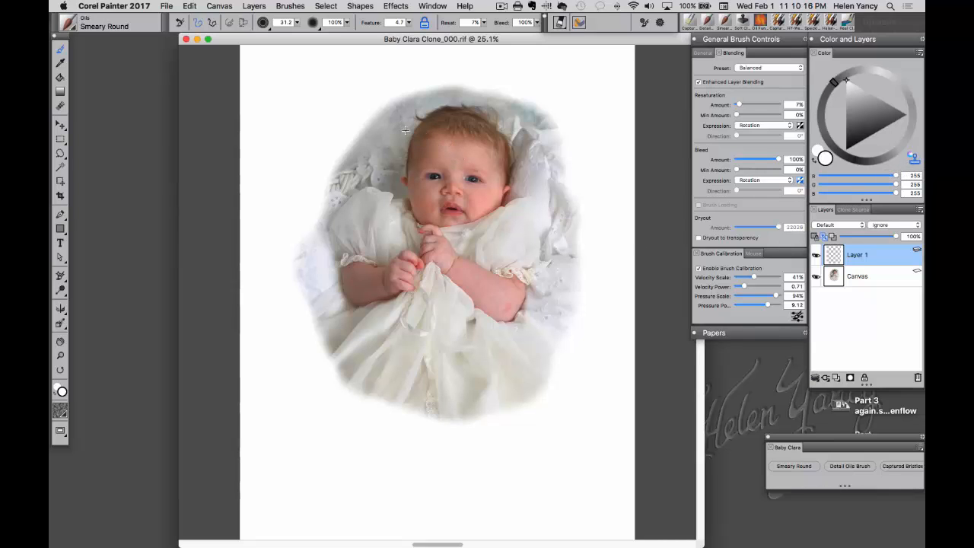
{"action": "left_click_drag", "start_coordinate": [405, 126], "coordinate": [499, 233]}
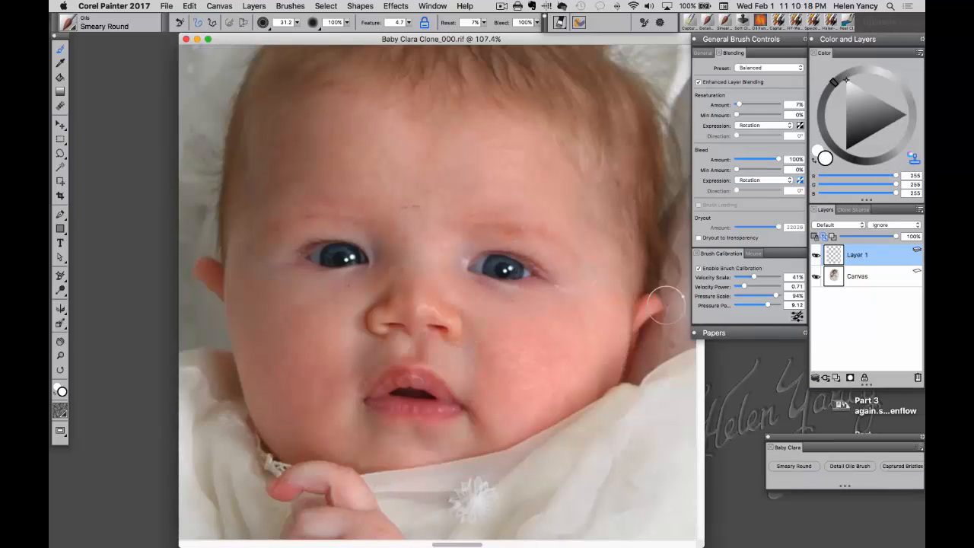
{"action": "left_click_drag", "start_coordinate": [522, 322], "coordinate": [528, 370]}
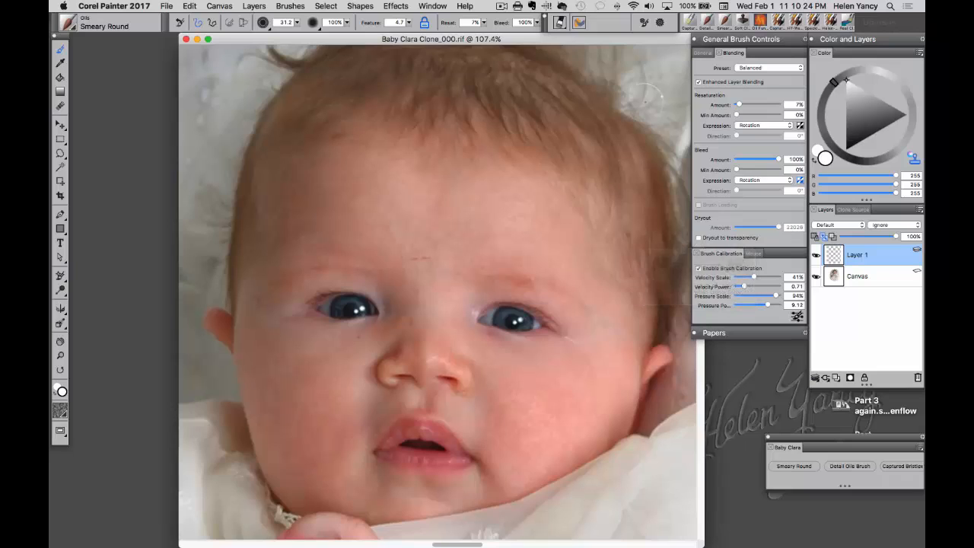
{"action": "key", "text": "super+alt+0"}
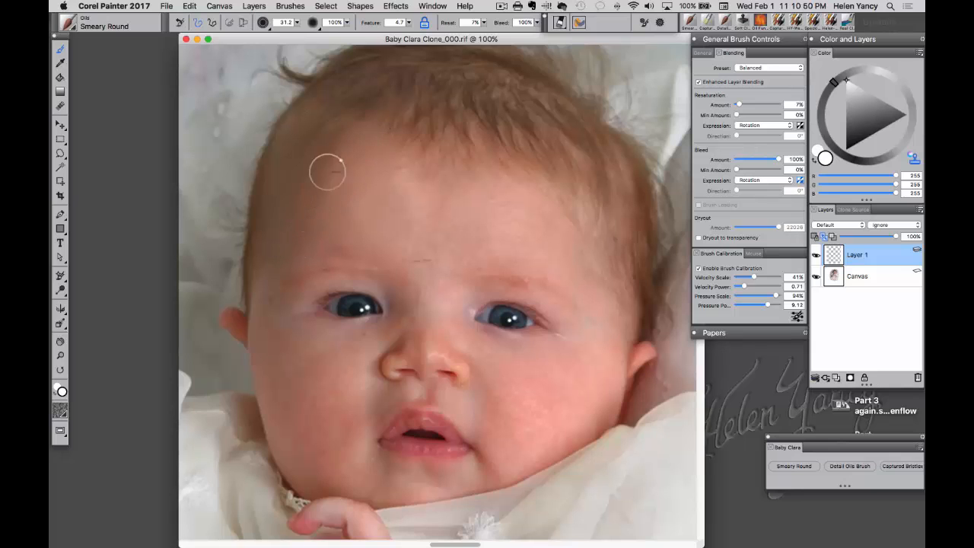
Hide and reshow the Canvas to check the skin strokes painted on Layer 1
{"action": "left_click", "coordinate": [815, 277]}
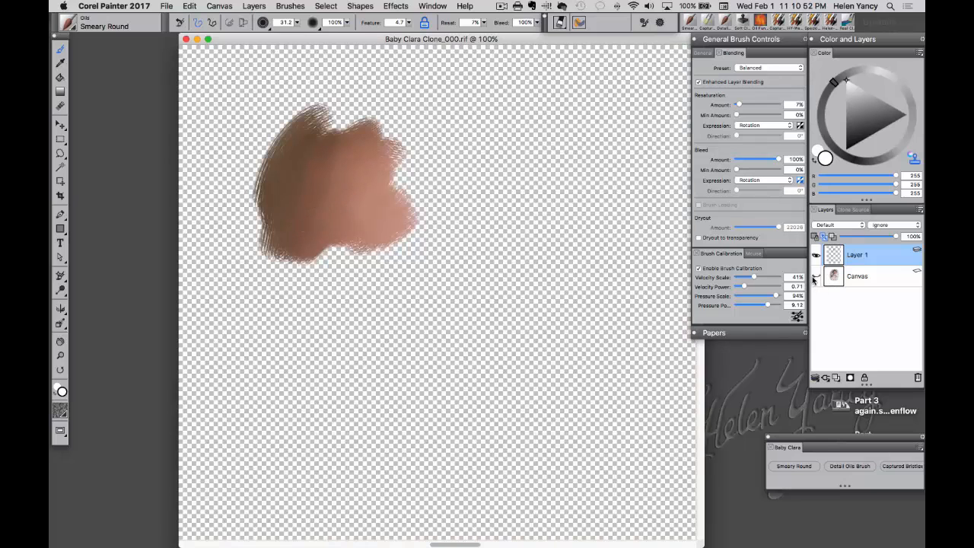
{"action": "left_click", "coordinate": [815, 280]}
{"action": "left_click", "coordinate": [815, 280]}
{"action": "left_click", "coordinate": [816, 277]}
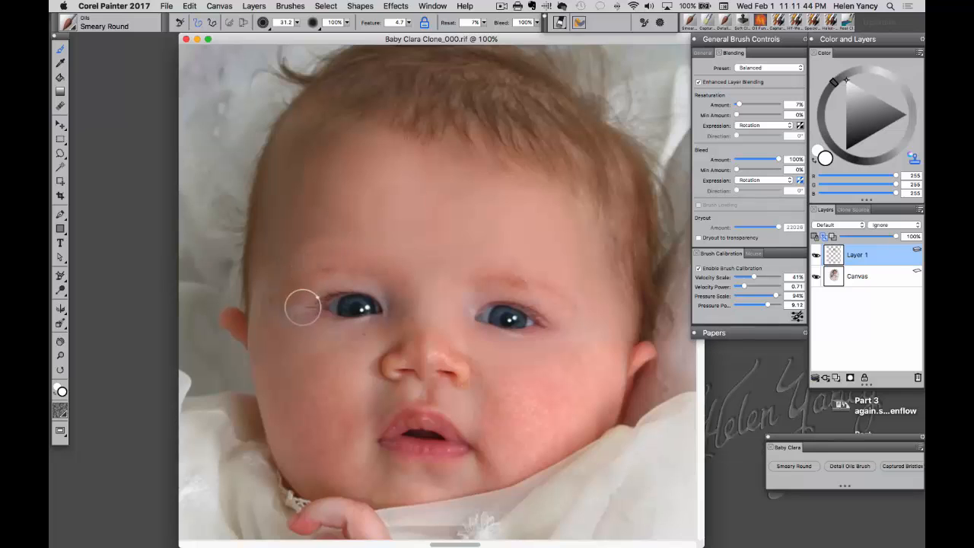
{"action": "left_click", "coordinate": [817, 278]}
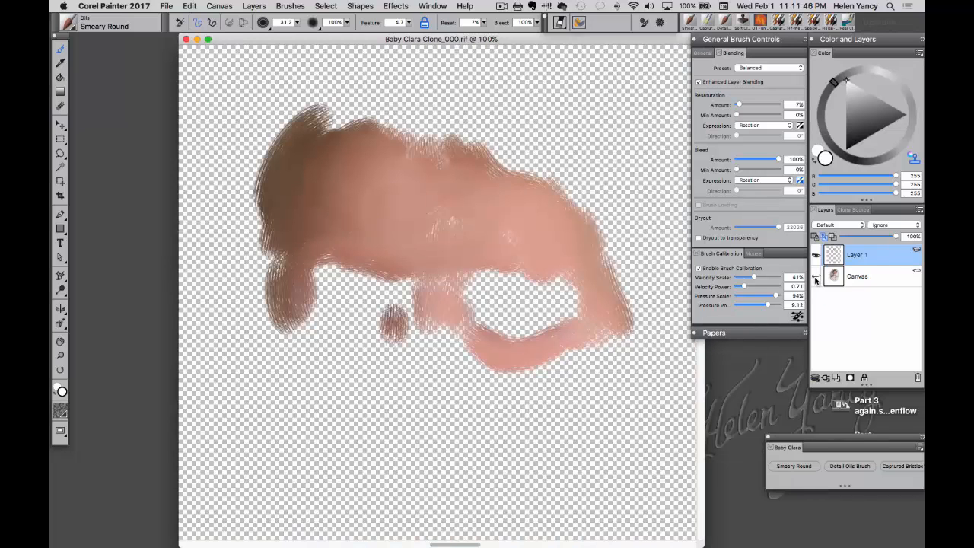
{"action": "left_click", "coordinate": [816, 278]}
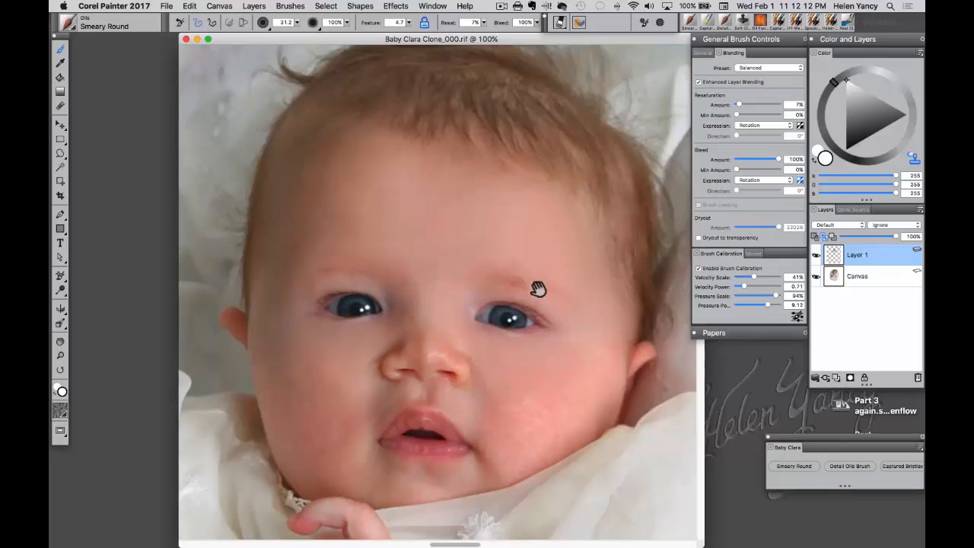
Set Smeary Round's size to 17.9, its resaturation to 15% and its Feature to 4.1 for painting the hair
{"action": "left_click_drag", "start_coordinate": [537, 282], "coordinate": [544, 328]}
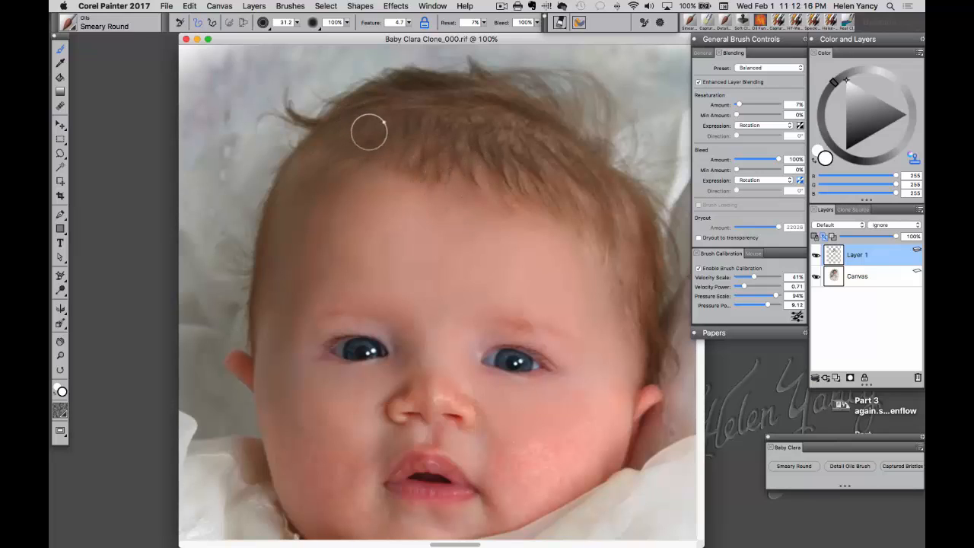
{"action": "left_click_drag", "start_coordinate": [387, 123], "coordinate": [387, 123]}
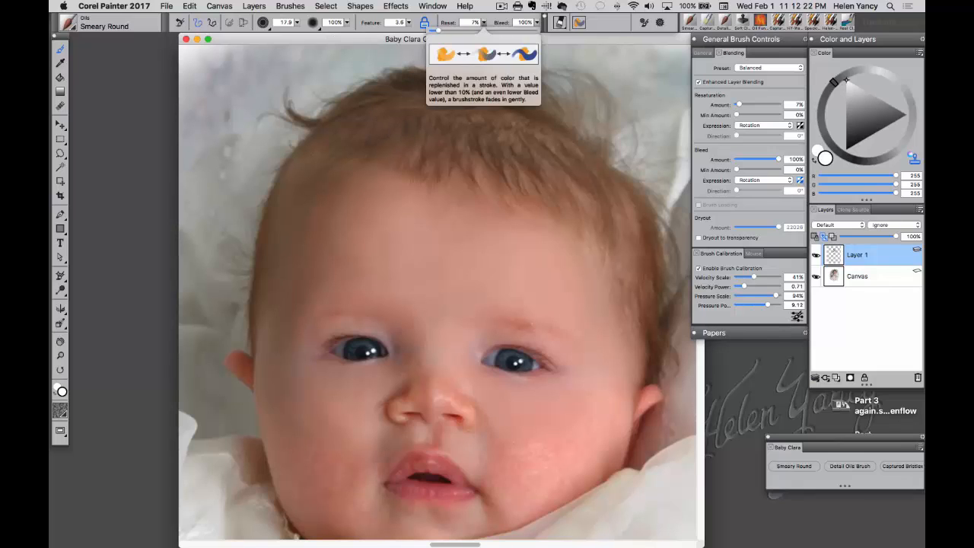
{"action": "left_click_drag", "start_coordinate": [484, 23], "coordinate": [440, 30]}
{"action": "key", "text": "Return"}
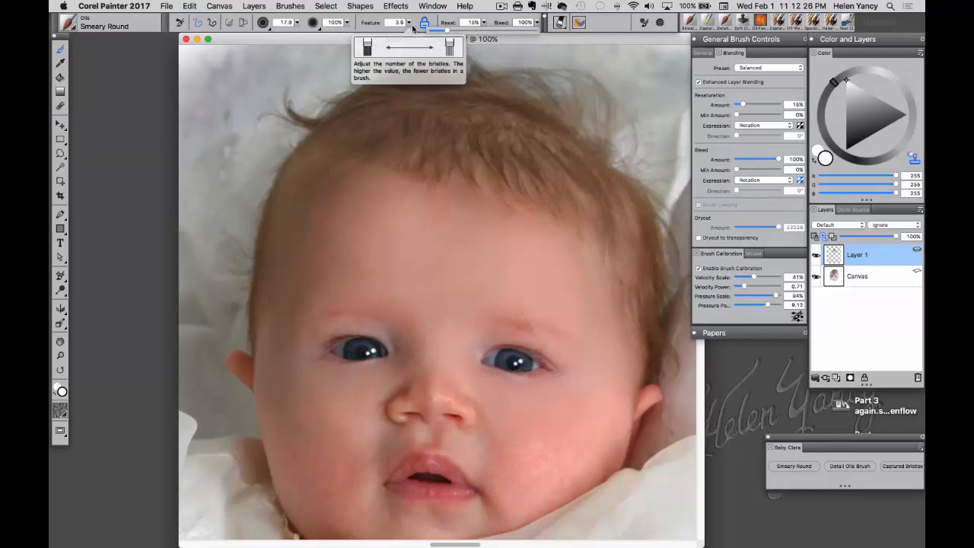
{"action": "left_click_drag", "start_coordinate": [407, 23], "coordinate": [361, 31]}
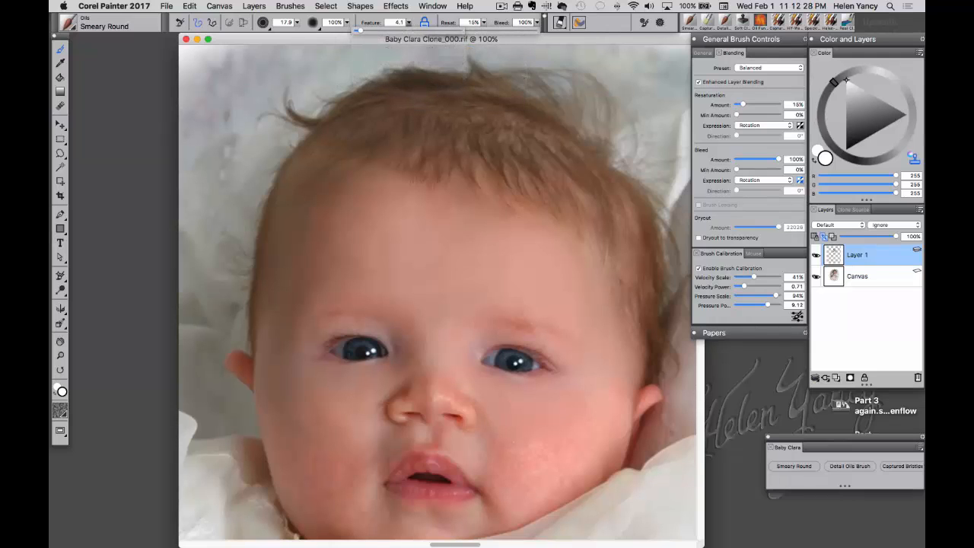
{"action": "left_click", "coordinate": [399, 113]}
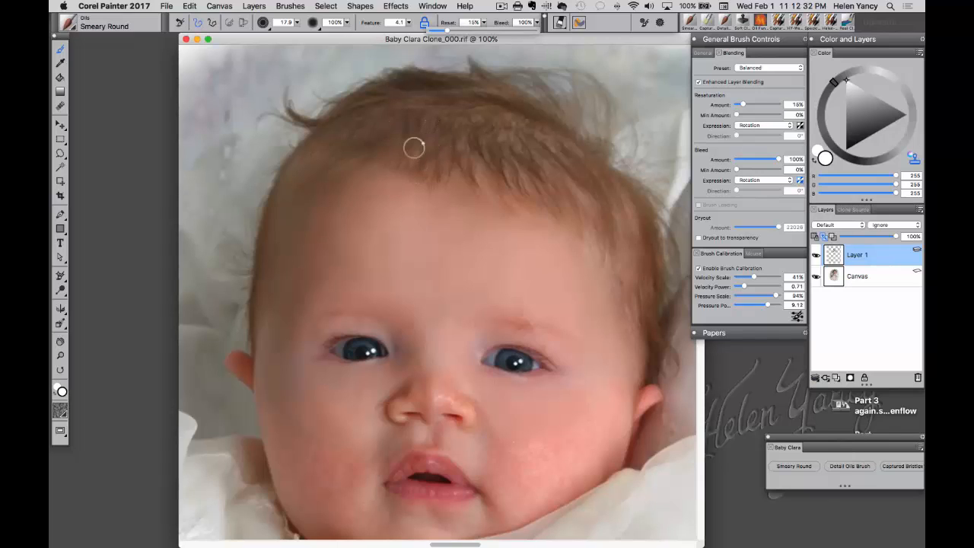
Paint cloned Smeary Round strokes along the baby's hair and hairline on Layer 1, checking the coverage with the Canvas hidden
{"action": "mouse_move", "coordinate": [414, 147]}
{"action": "left_mouse_down"}
{"action": "mouse_move", "coordinate": [416, 170]}
{"action": "mouse_move", "coordinate": [382, 160]}
{"action": "mouse_move", "coordinate": [425, 135]}
{"action": "mouse_move", "coordinate": [391, 186]}
{"action": "mouse_move", "coordinate": [393, 154]}
{"action": "left_mouse_up"}
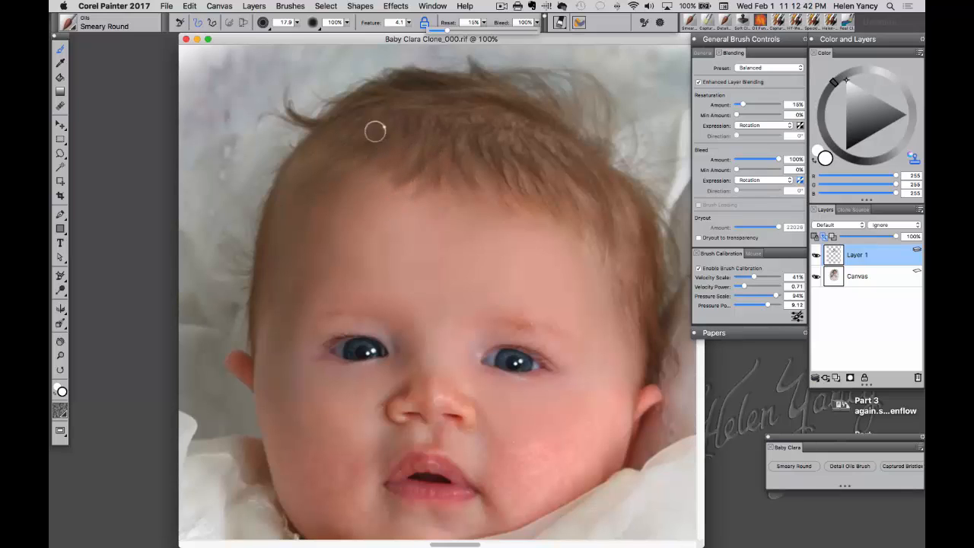
{"action": "mouse_move", "coordinate": [287, 113]}
{"action": "left_mouse_down"}
{"action": "mouse_move", "coordinate": [341, 89]}
{"action": "mouse_move", "coordinate": [301, 84]}
{"action": "mouse_move", "coordinate": [358, 95]}
{"action": "mouse_move", "coordinate": [301, 79]}
{"action": "mouse_move", "coordinate": [331, 119]}
{"action": "mouse_move", "coordinate": [297, 82]}
{"action": "mouse_move", "coordinate": [317, 137]}
{"action": "mouse_move", "coordinate": [280, 94]}
{"action": "mouse_move", "coordinate": [320, 134]}
{"action": "mouse_move", "coordinate": [282, 116]}
{"action": "mouse_move", "coordinate": [295, 140]}
{"action": "left_mouse_up"}
{"action": "mouse_move", "coordinate": [342, 112]}
{"action": "left_mouse_down"}
{"action": "mouse_move", "coordinate": [385, 93]}
{"action": "mouse_move", "coordinate": [313, 104]}
{"action": "mouse_move", "coordinate": [396, 98]}
{"action": "mouse_move", "coordinate": [329, 95]}
{"action": "mouse_move", "coordinate": [401, 104]}
{"action": "mouse_move", "coordinate": [360, 74]}
{"action": "mouse_move", "coordinate": [388, 102]}
{"action": "mouse_move", "coordinate": [399, 72]}
{"action": "mouse_move", "coordinate": [387, 119]}
{"action": "mouse_move", "coordinate": [428, 80]}
{"action": "mouse_move", "coordinate": [503, 102]}
{"action": "mouse_move", "coordinate": [462, 55]}
{"action": "mouse_move", "coordinate": [512, 101]}
{"action": "mouse_move", "coordinate": [504, 97]}
{"action": "mouse_move", "coordinate": [509, 72]}
{"action": "left_mouse_up"}
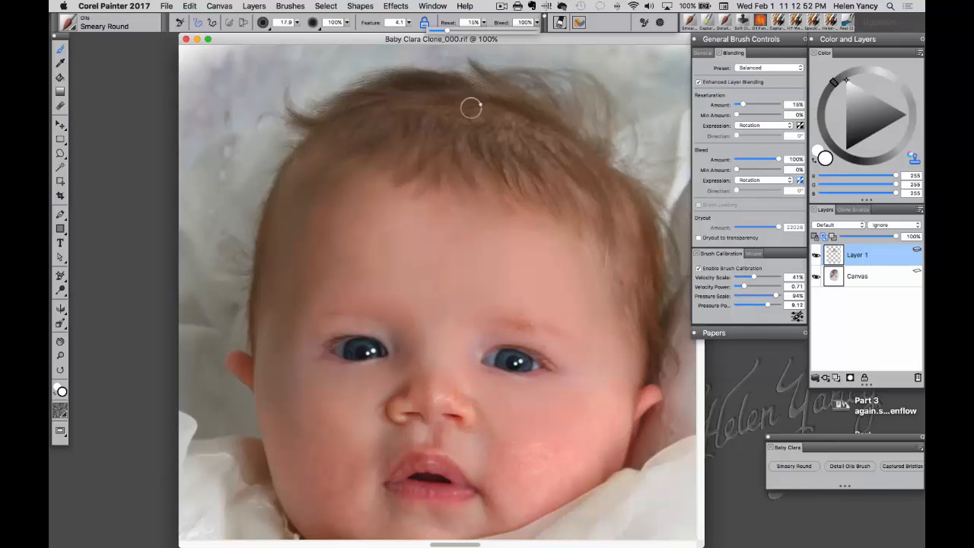
{"action": "left_click_drag", "start_coordinate": [472, 108], "coordinate": [576, 134]}
{"action": "mouse_move", "coordinate": [648, 83]}
{"action": "left_mouse_down"}
{"action": "mouse_move", "coordinate": [571, 98]}
{"action": "mouse_move", "coordinate": [539, 88]}
{"action": "left_mouse_up"}
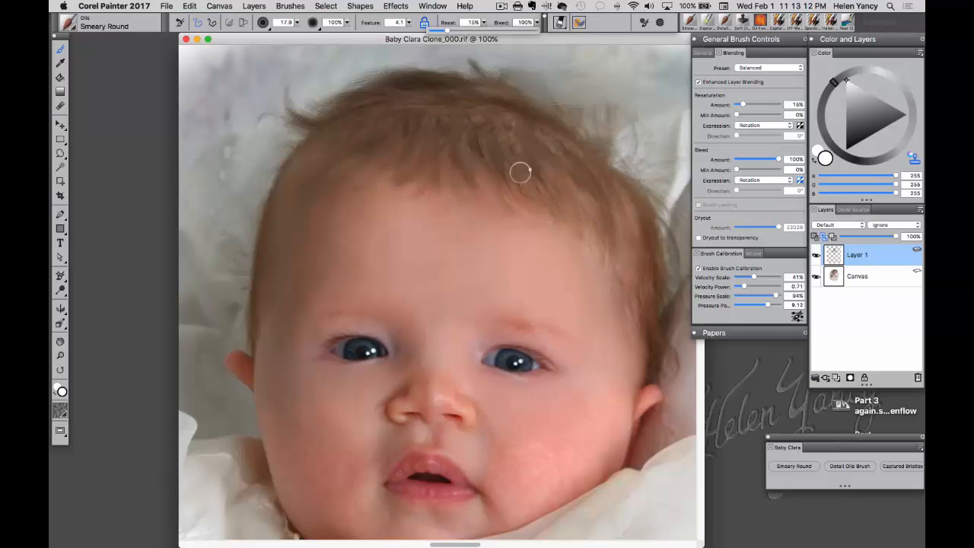
{"action": "left_click_drag", "start_coordinate": [478, 149], "coordinate": [457, 187]}
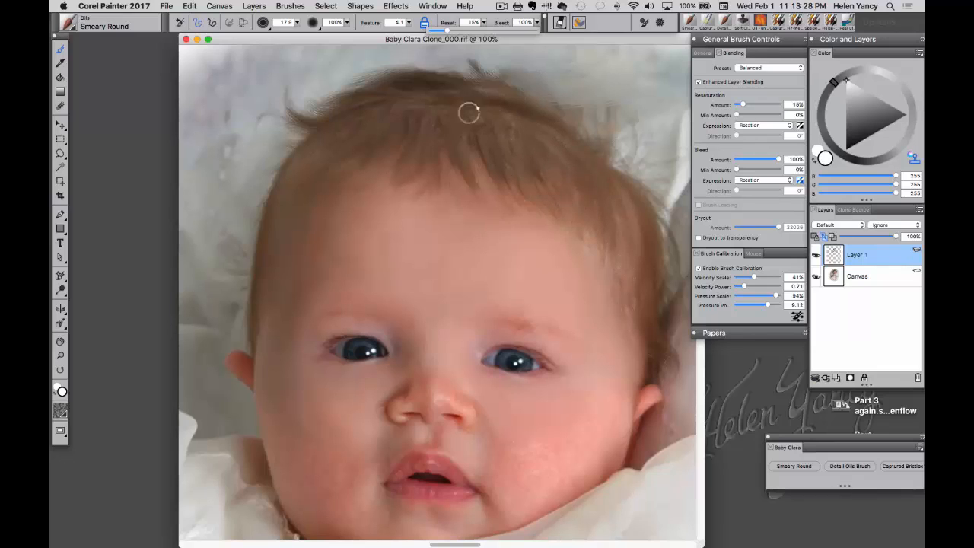
{"action": "left_click", "coordinate": [816, 277]}
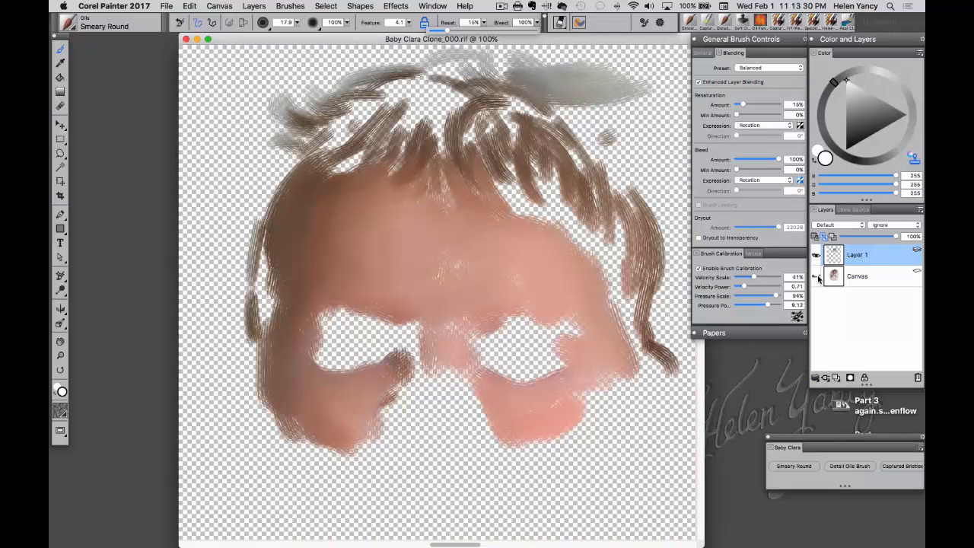
{"action": "left_click", "coordinate": [816, 277]}
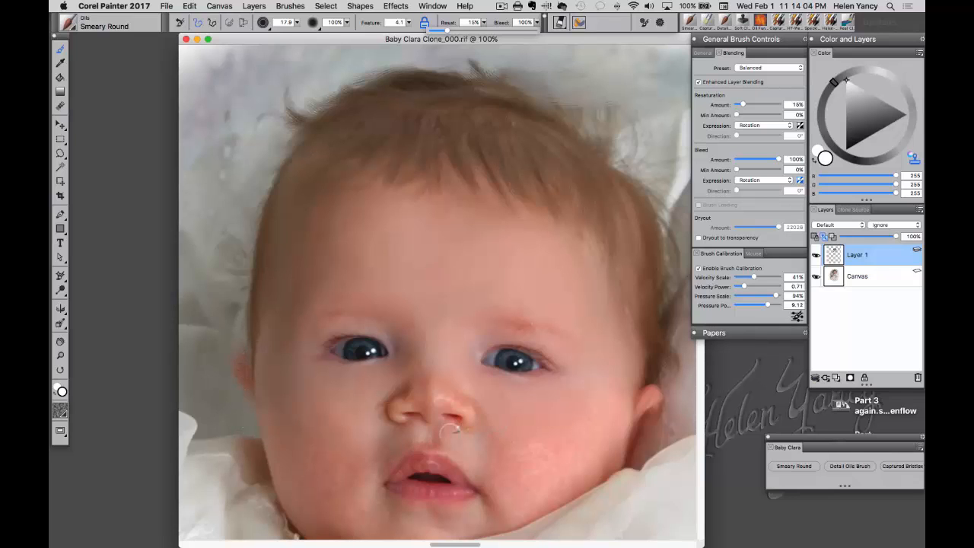
Reset Smeary Round to its default settings and turn Clone Color back on for painting the lower face
{"action": "left_click_drag", "start_coordinate": [365, 441], "coordinate": [361, 322]}
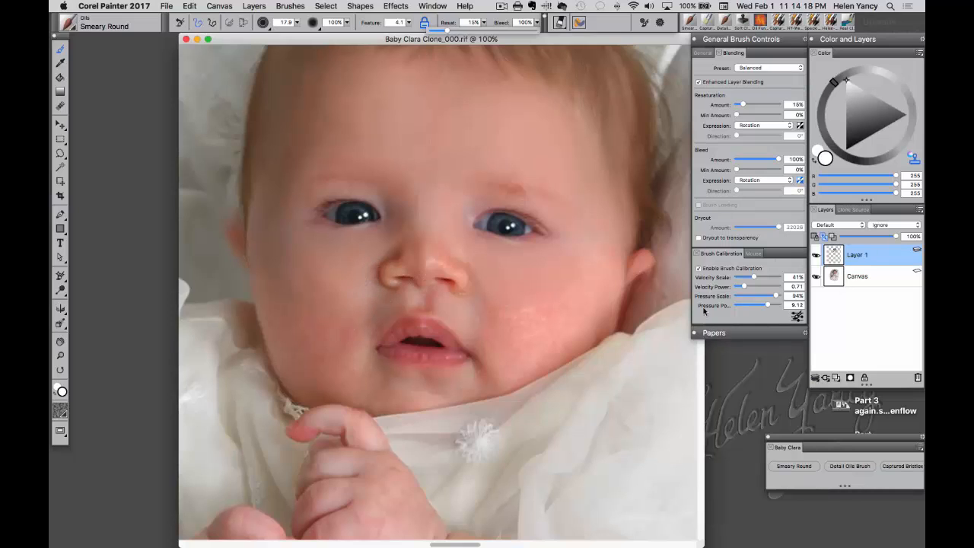
{"action": "left_click", "coordinate": [179, 23]}
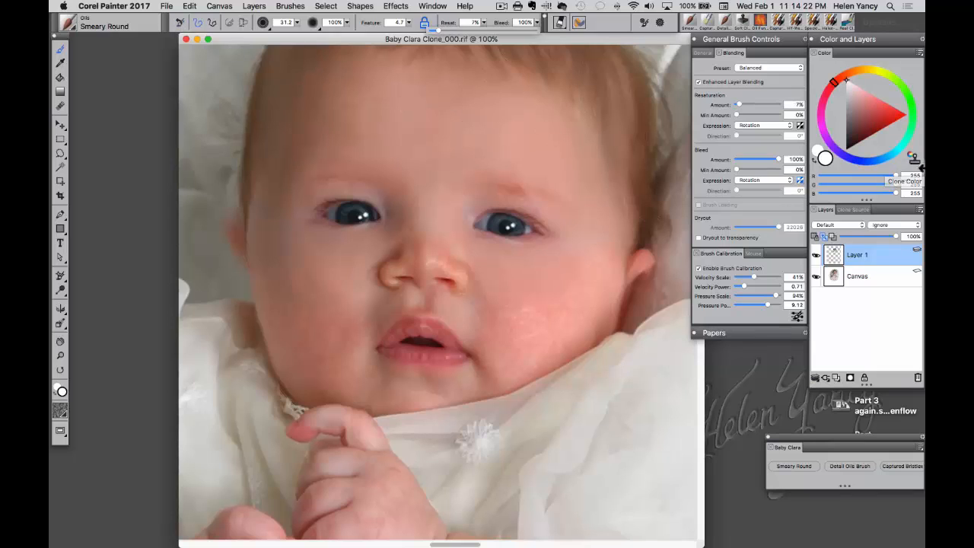
{"action": "left_click", "coordinate": [913, 157]}
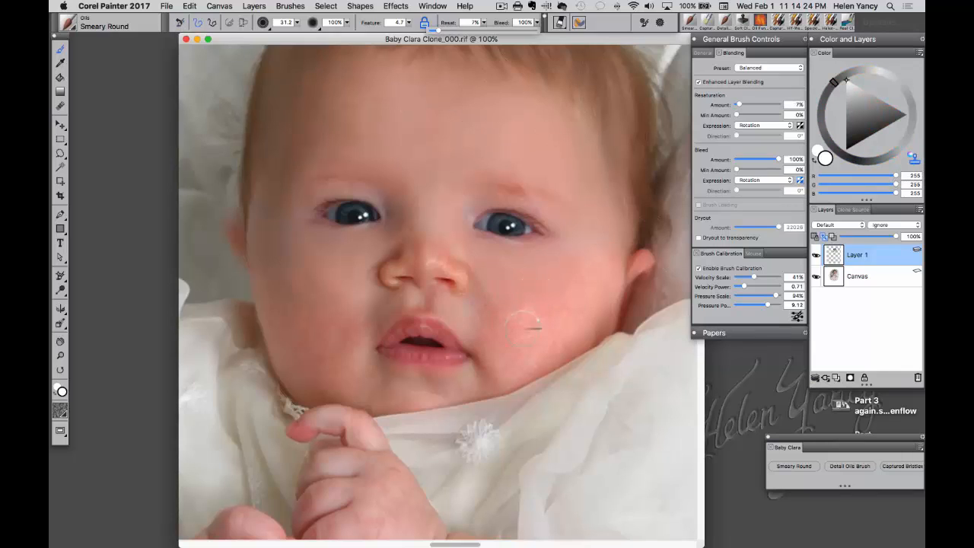